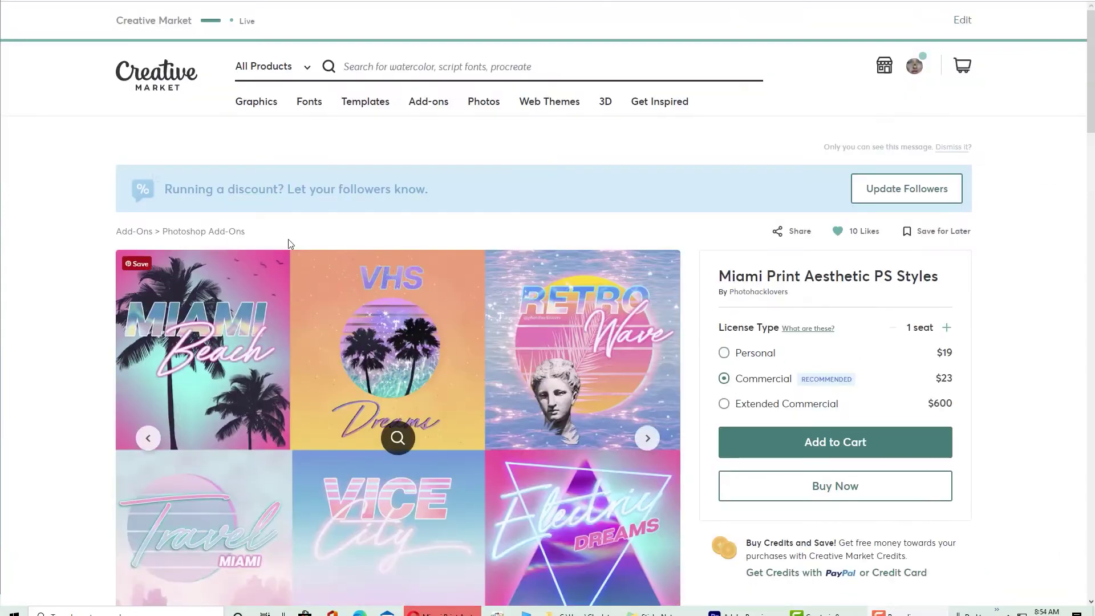
# Open the Miami Print Aesthetic PS Styles product images in the full-screen gallery
pyautogui.scroll(-5, 399, 342)
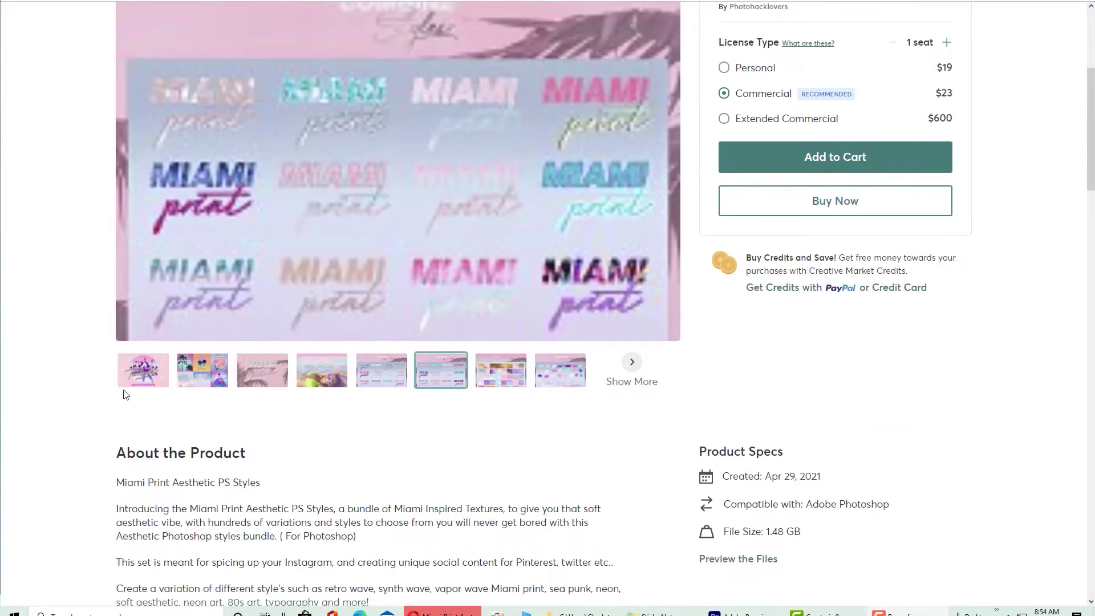
pyautogui.scroll(-5, 196, 385)
pyautogui.scroll(8, 231, 337)
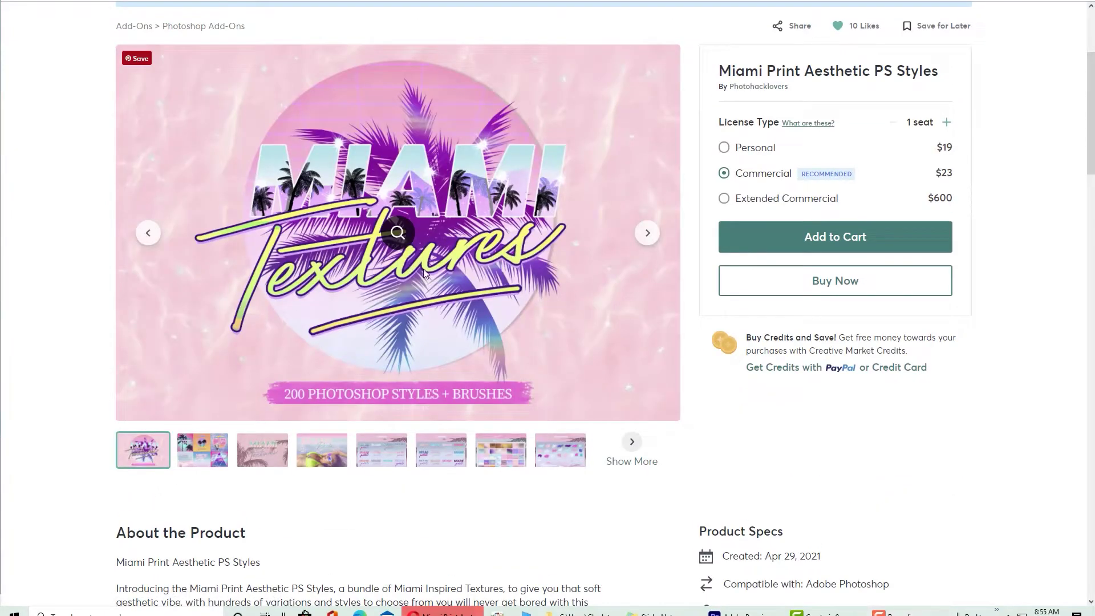
pyautogui.click(456, 316)
# Scroll through the gallery's preview images of the Miami poster styles
pyautogui.scroll(-5, 454, 317)
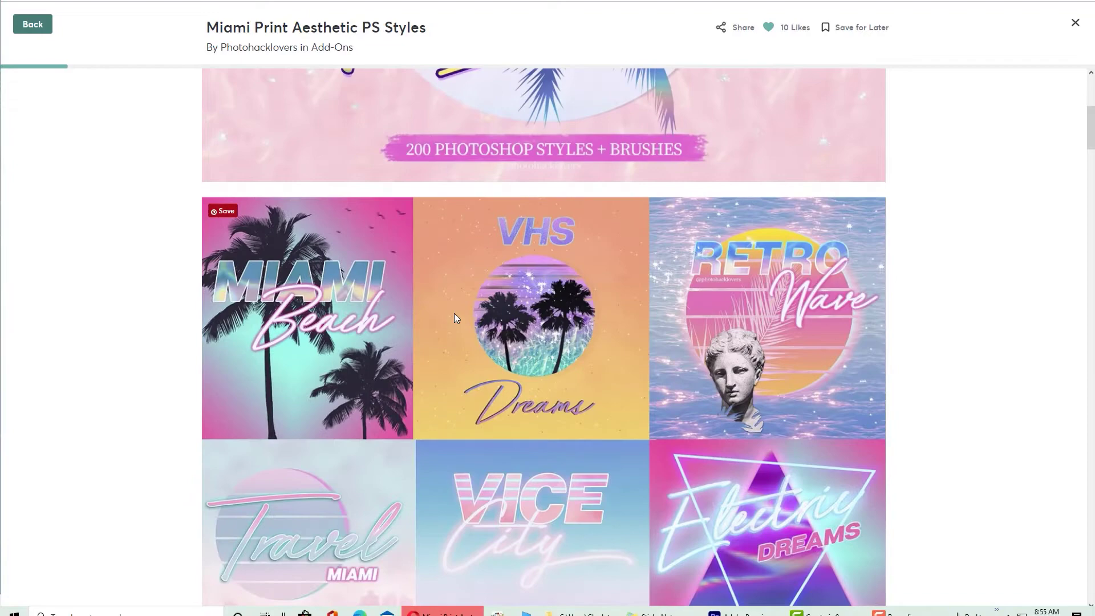
pyautogui.scroll(-11, 453, 314)
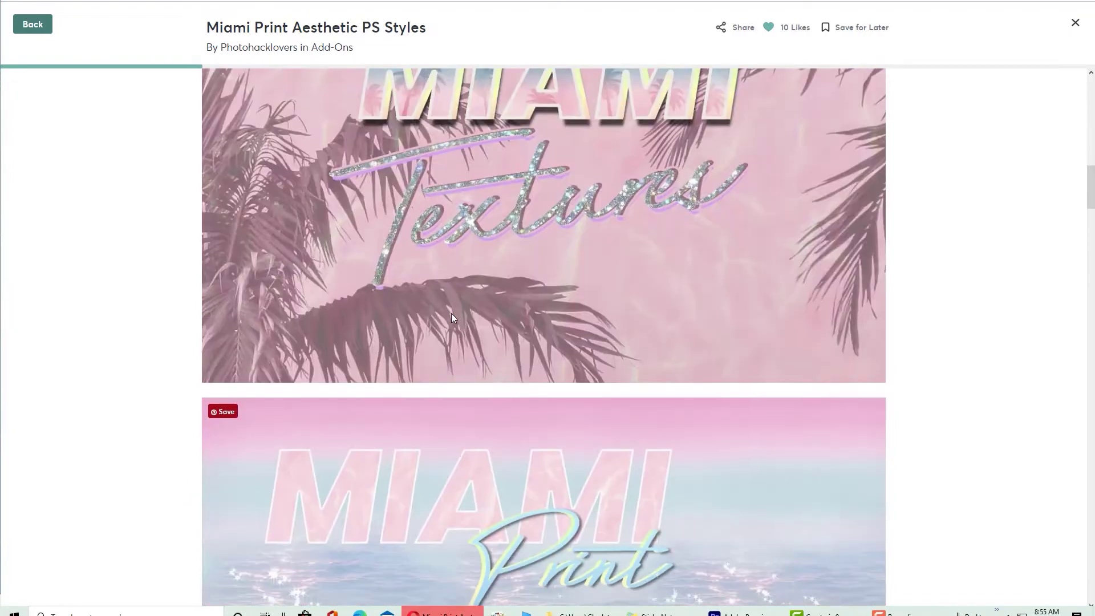
pyautogui.scroll(-13, 453, 318)
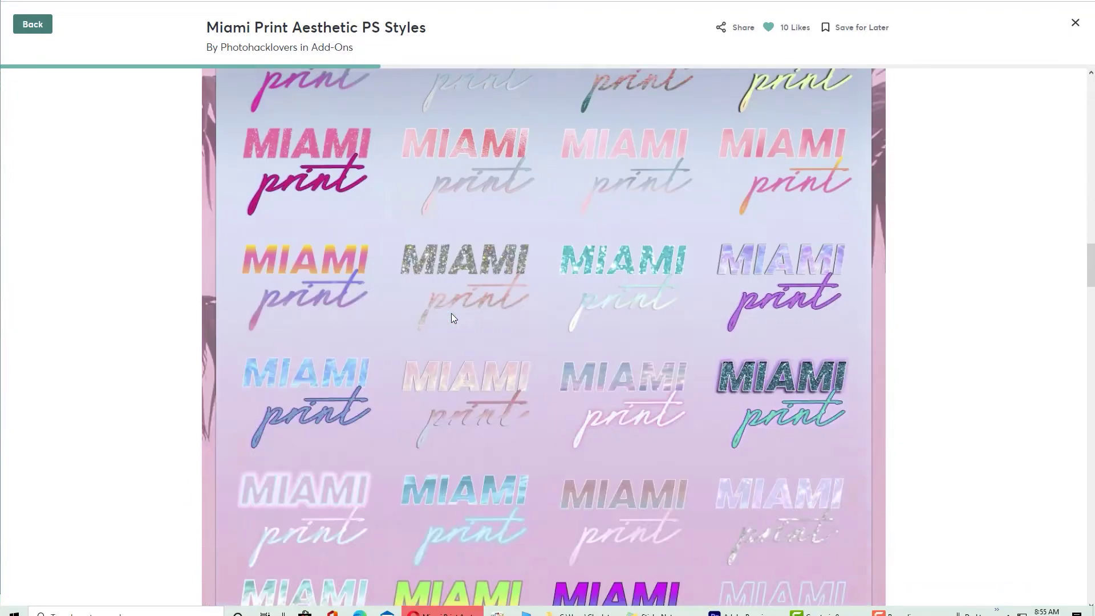
pyautogui.scroll(-12, 452, 313)
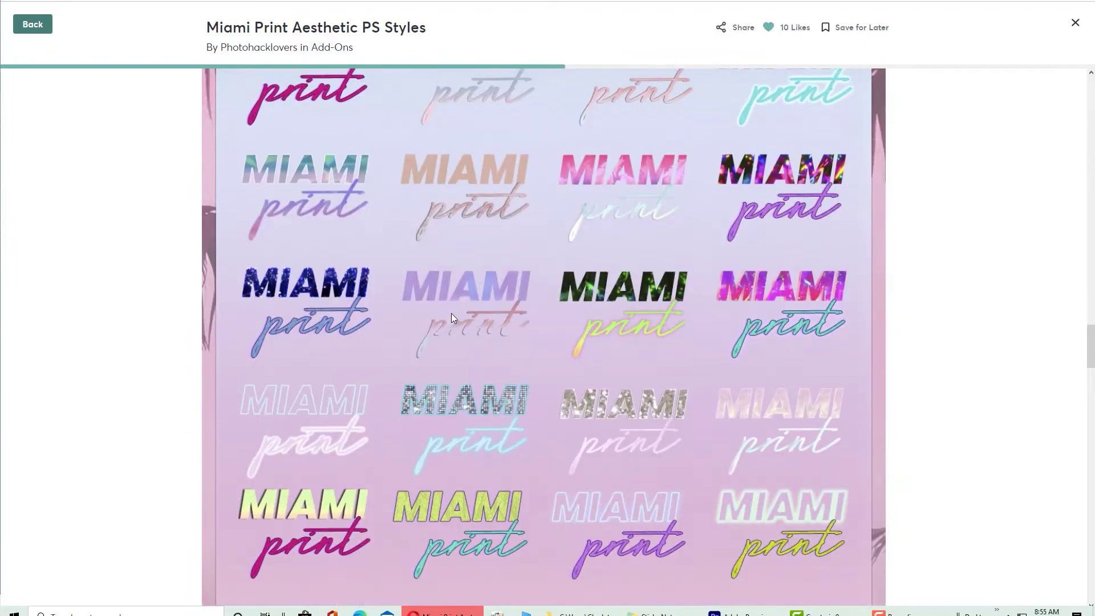
pyautogui.scroll(-12, 453, 318)
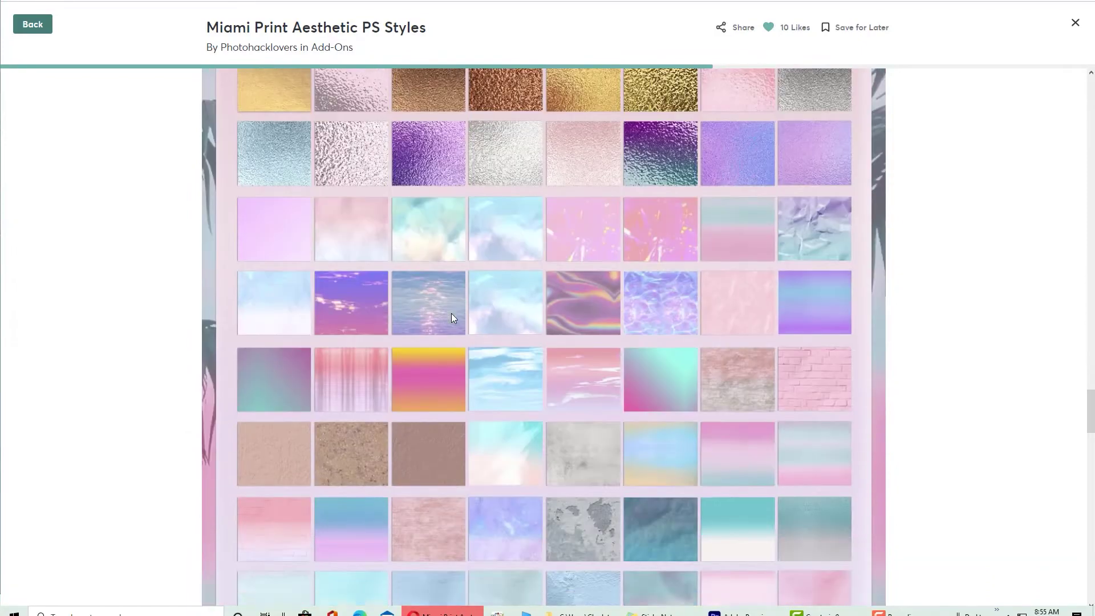
pyautogui.scroll(-15, 453, 318)
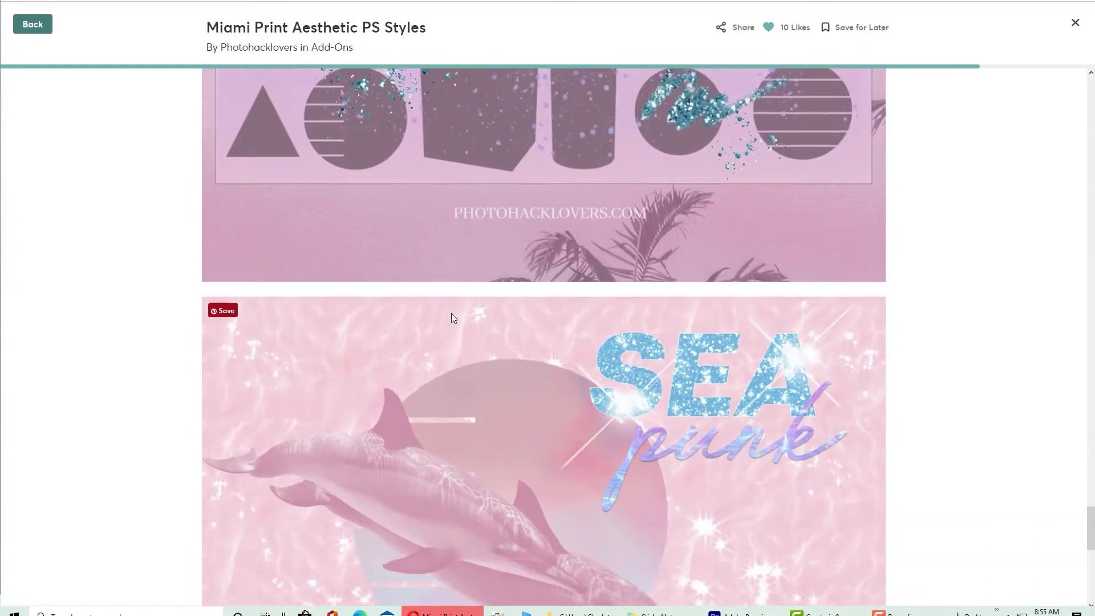
pyautogui.scroll(-10, 453, 317)
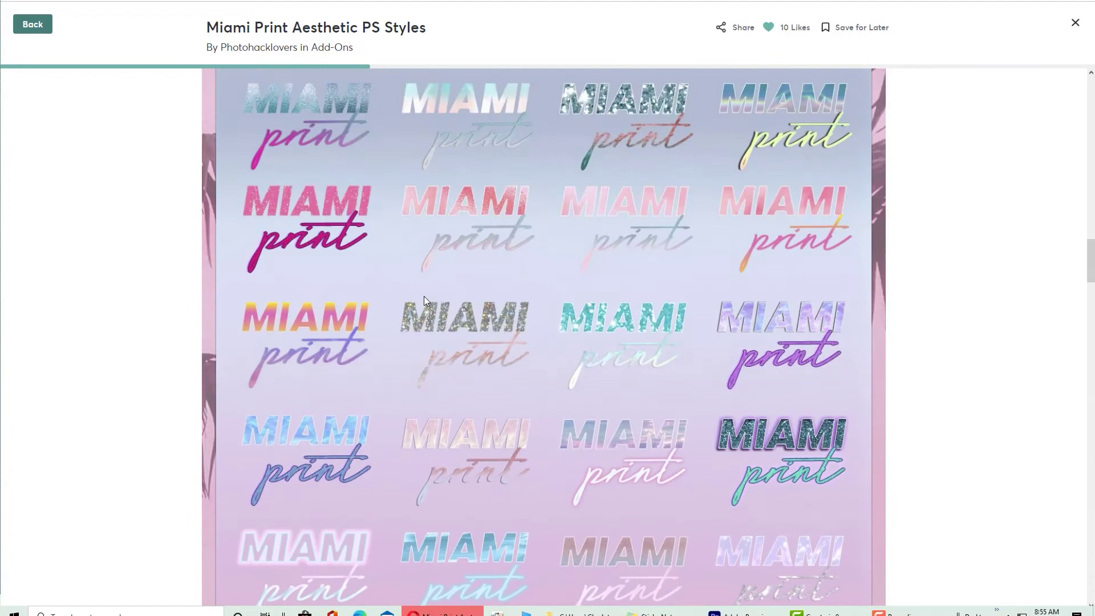
pyautogui.scroll(10, 416, 295)
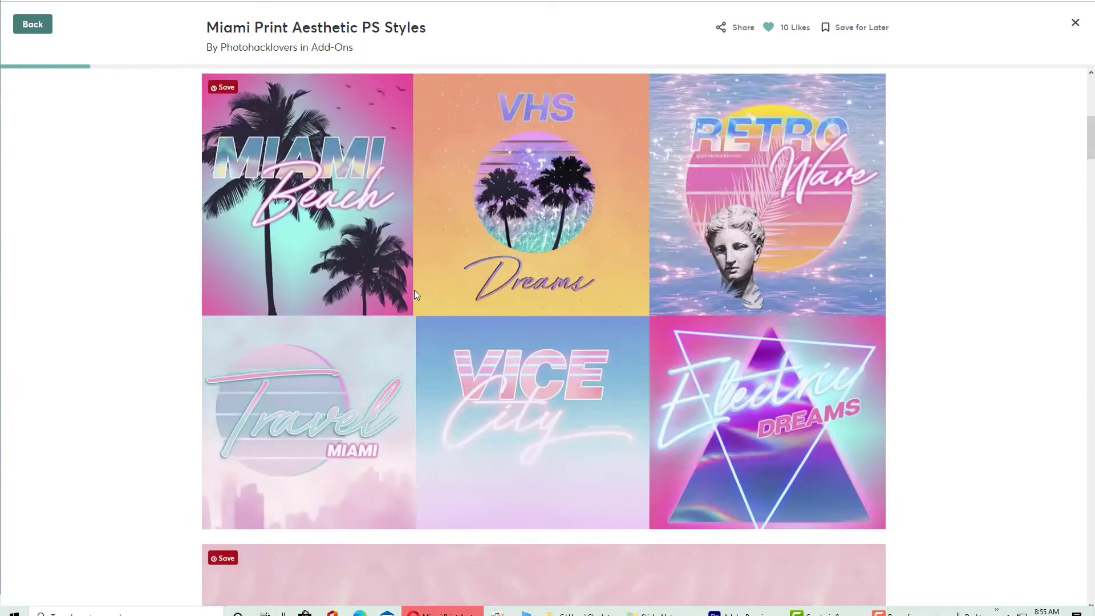
pyautogui.scroll(-4, 414, 295)
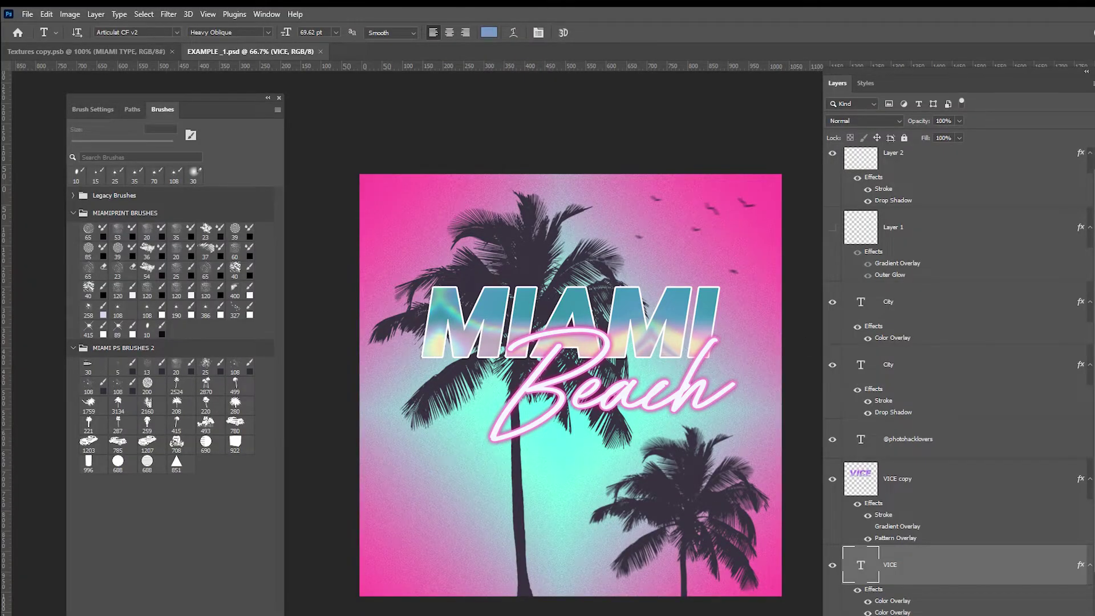
# Show the Styles panel and scroll up to the MIAMI-STYLES-SET-1 preset group
pyautogui.click(865, 83)
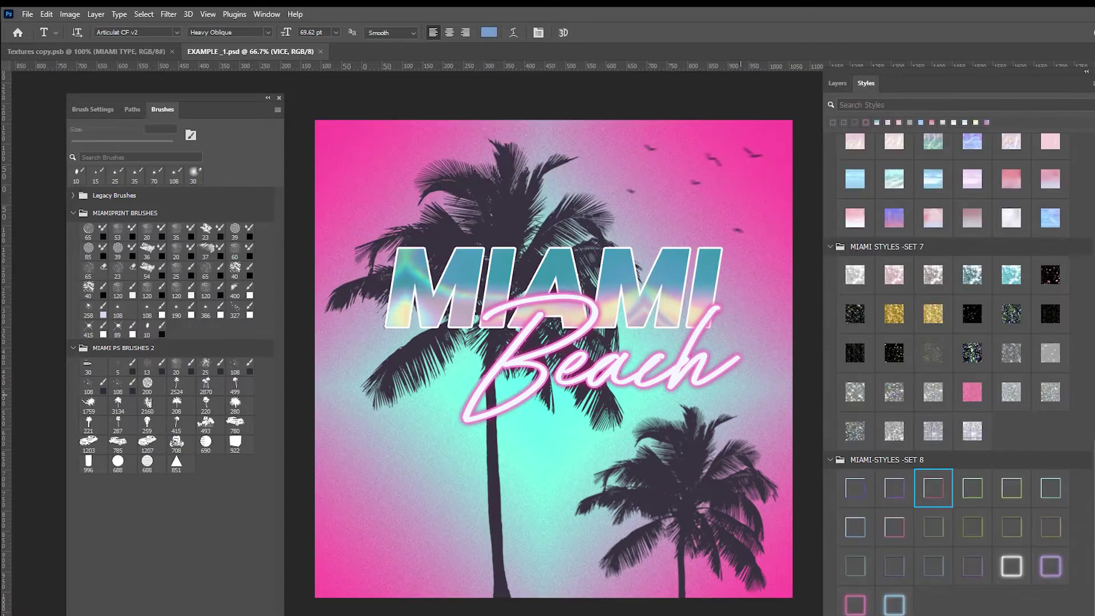
pyautogui.scroll(5, 897, 239)
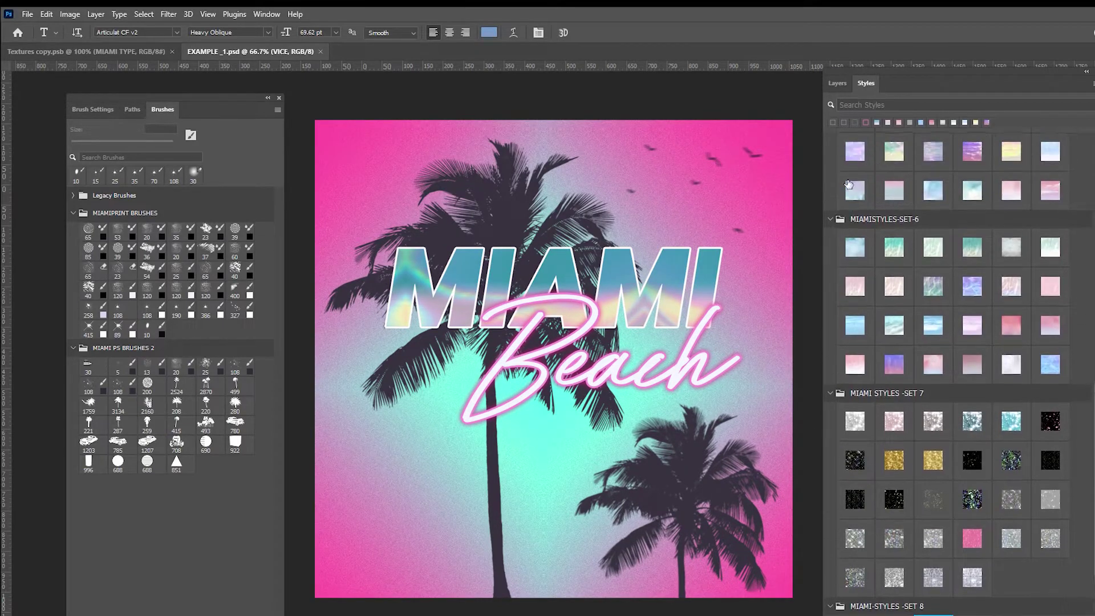
pyautogui.scroll(5, 849, 182)
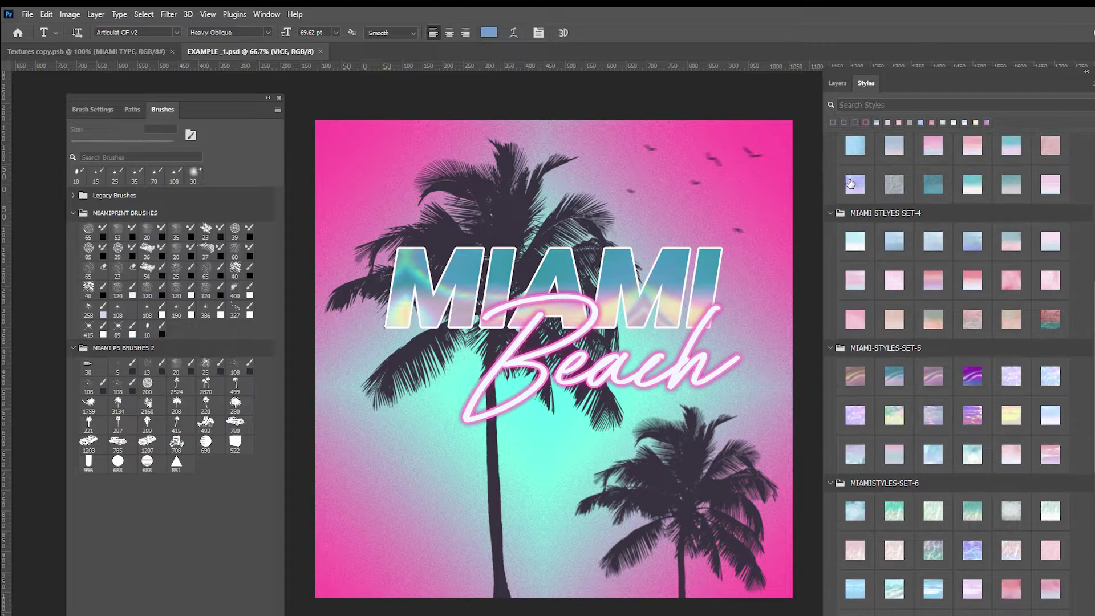
pyautogui.scroll(5, 852, 182)
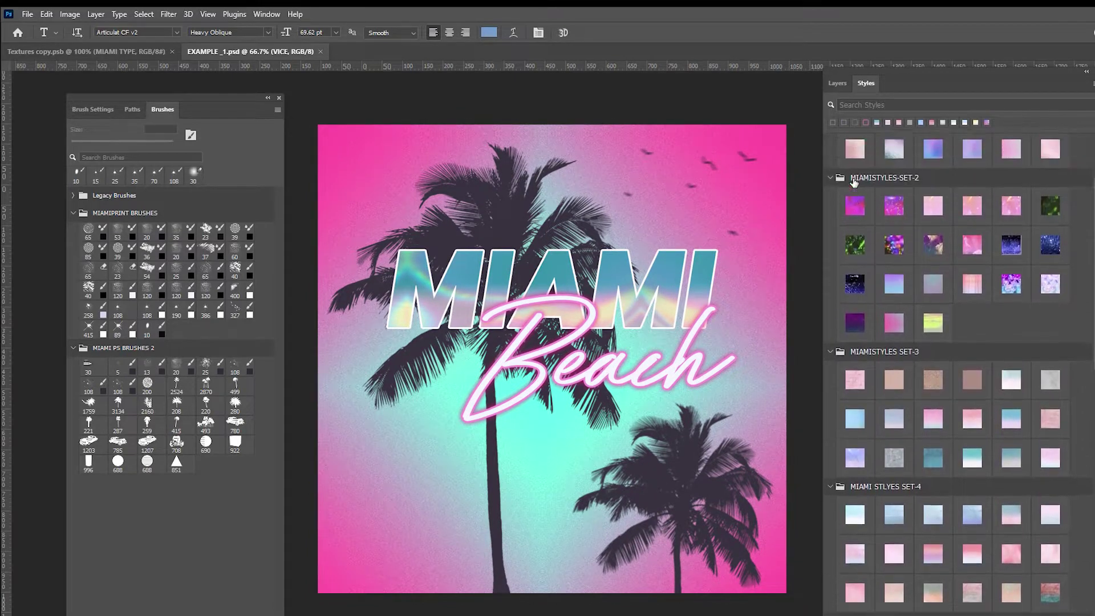
pyautogui.scroll(1, 854, 182)
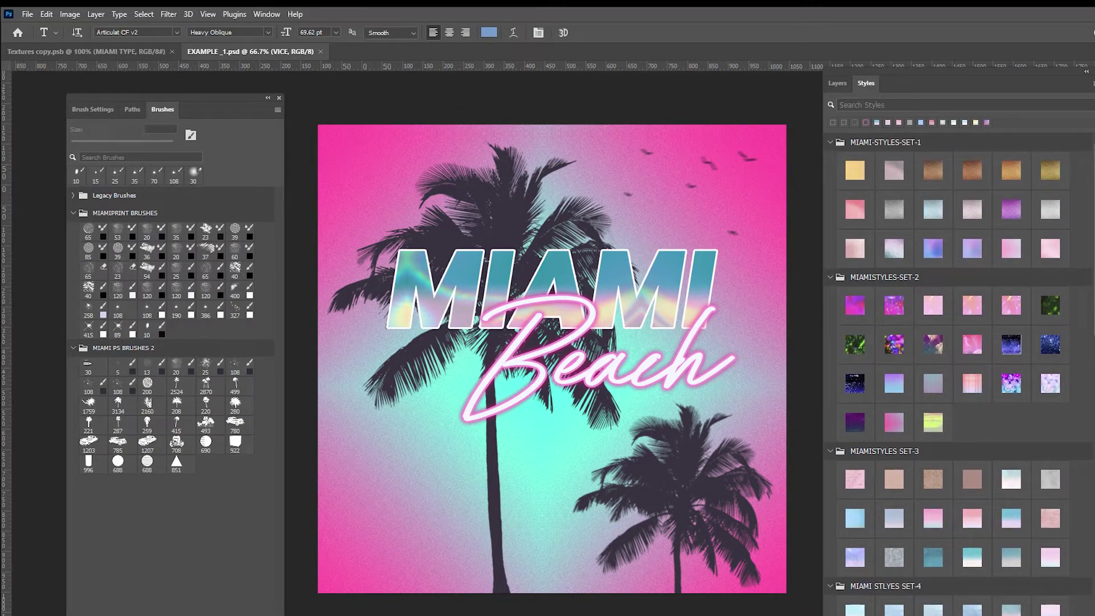
# Create a new blank 1000 × 1000 px, 300 ppi document
pyautogui.click(27, 15)
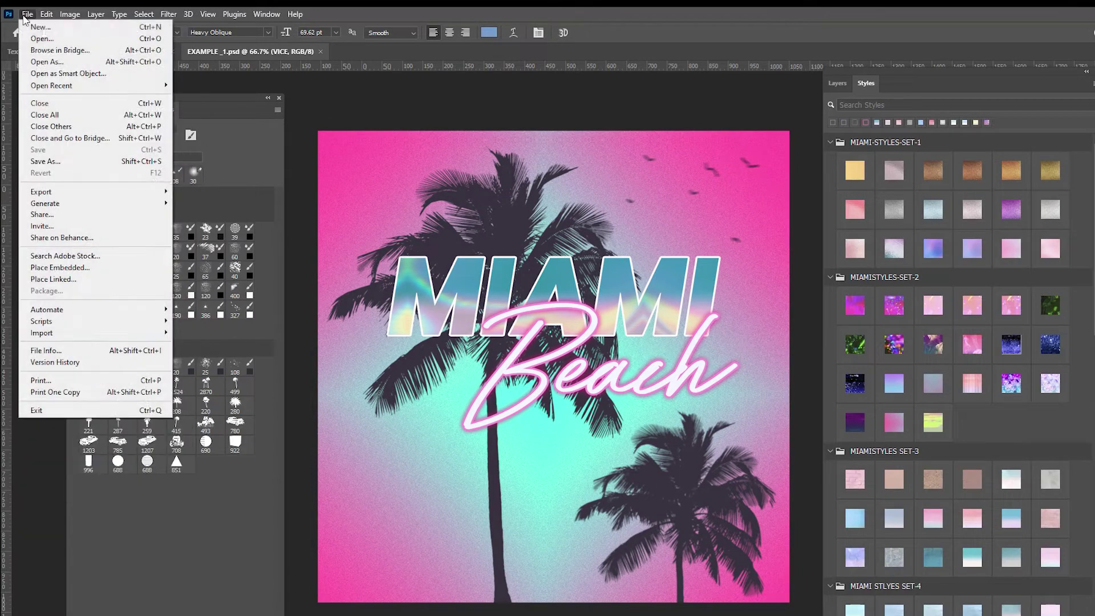
pyautogui.click(40, 27)
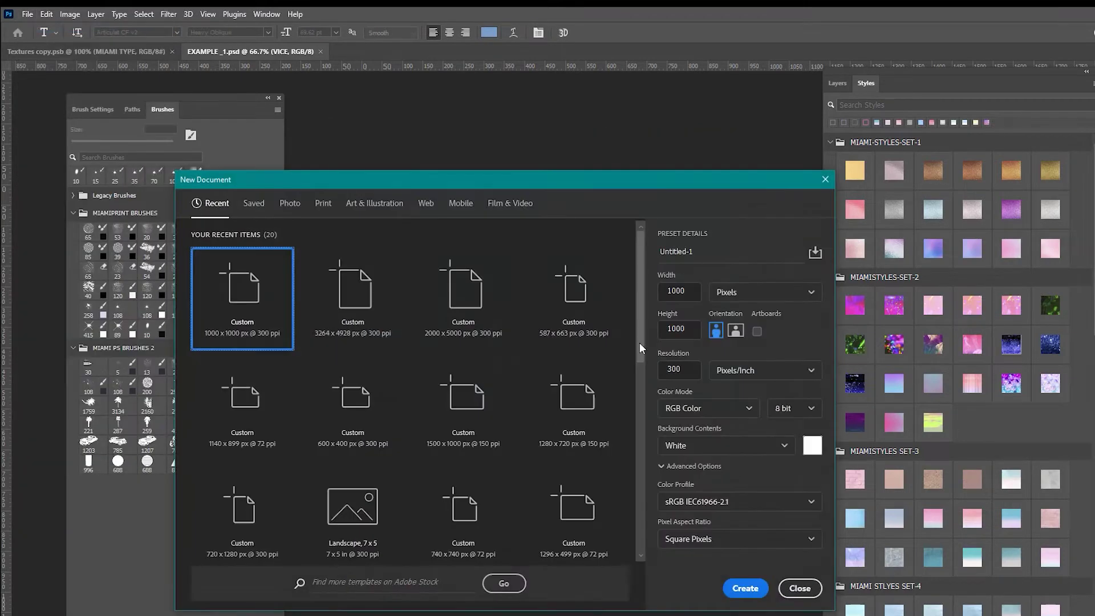
pyautogui.click(745, 589)
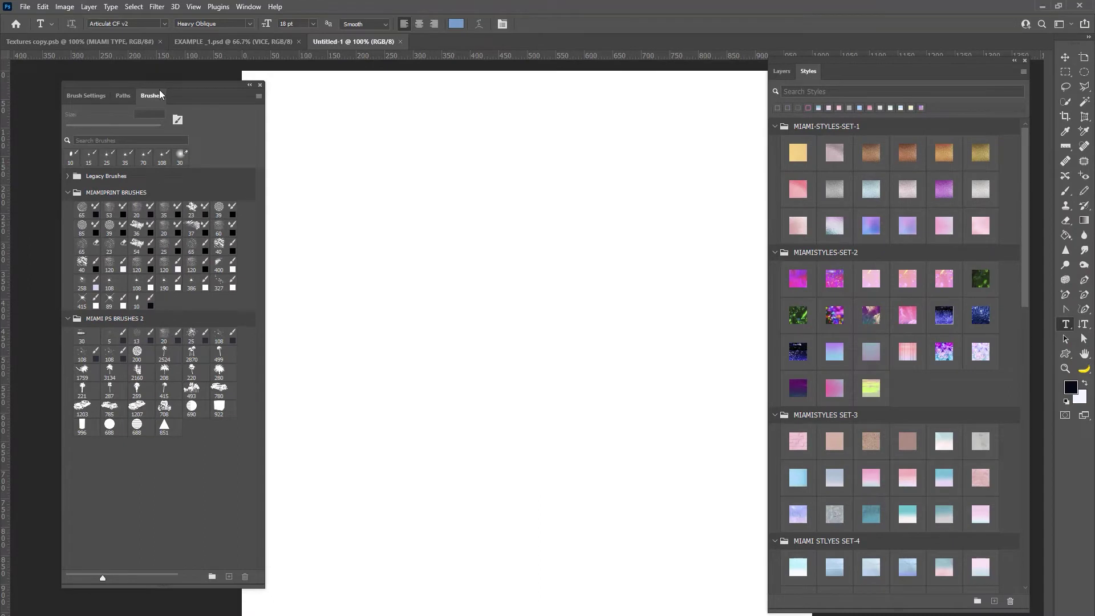
# Dock the Brushes panel and Tools bar on the left and the Styles panel at the right edge
pyautogui.moveTo(160, 90)
pyautogui.mouseDown()
pyautogui.moveTo(90, 78)
pyautogui.moveTo(105, 80)
pyautogui.mouseUp()
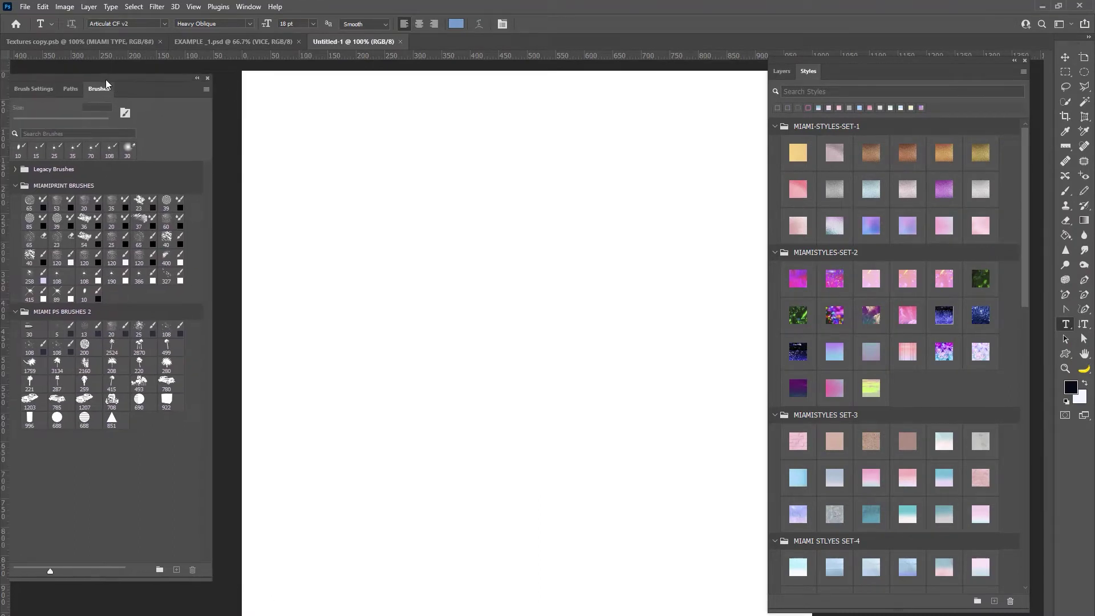
pyautogui.moveTo(32, 75)
pyautogui.mouseDown()
pyautogui.moveTo(12, 74)
pyautogui.moveTo(19, 62)
pyautogui.moveTo(36, 68)
pyautogui.moveTo(3, 76)
pyautogui.mouseUp()
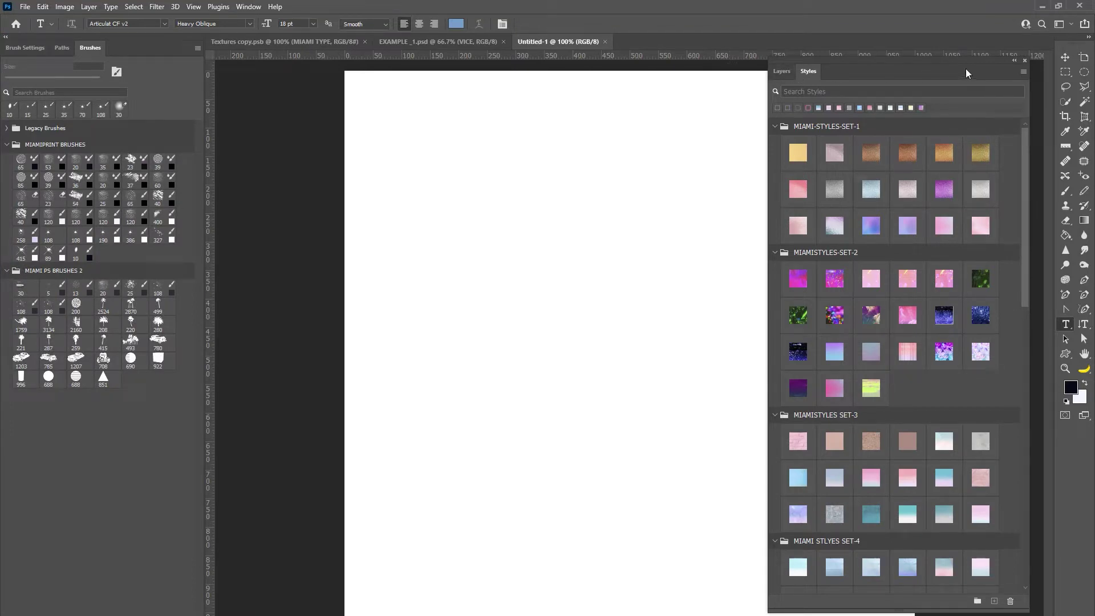
pyautogui.moveTo(1068, 38)
pyautogui.mouseDown()
pyautogui.moveTo(450, 144)
pyautogui.moveTo(211, 60)
pyautogui.mouseUp()
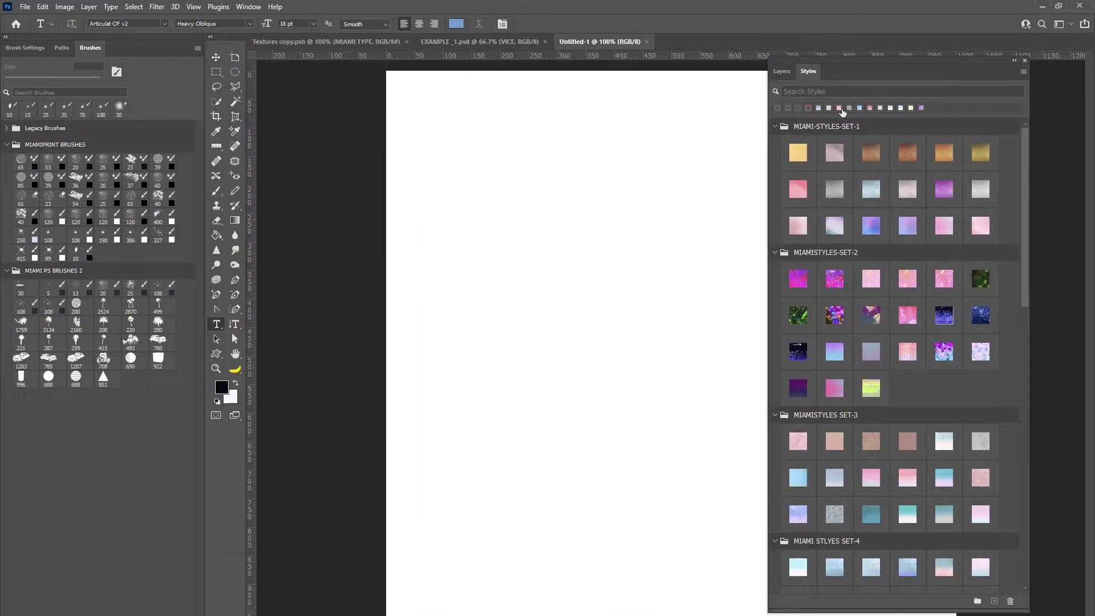
pyautogui.moveTo(782, 65); pyautogui.dragTo(791, 87)
pyautogui.moveTo(1011, 90); pyautogui.dragTo(1089, 64)
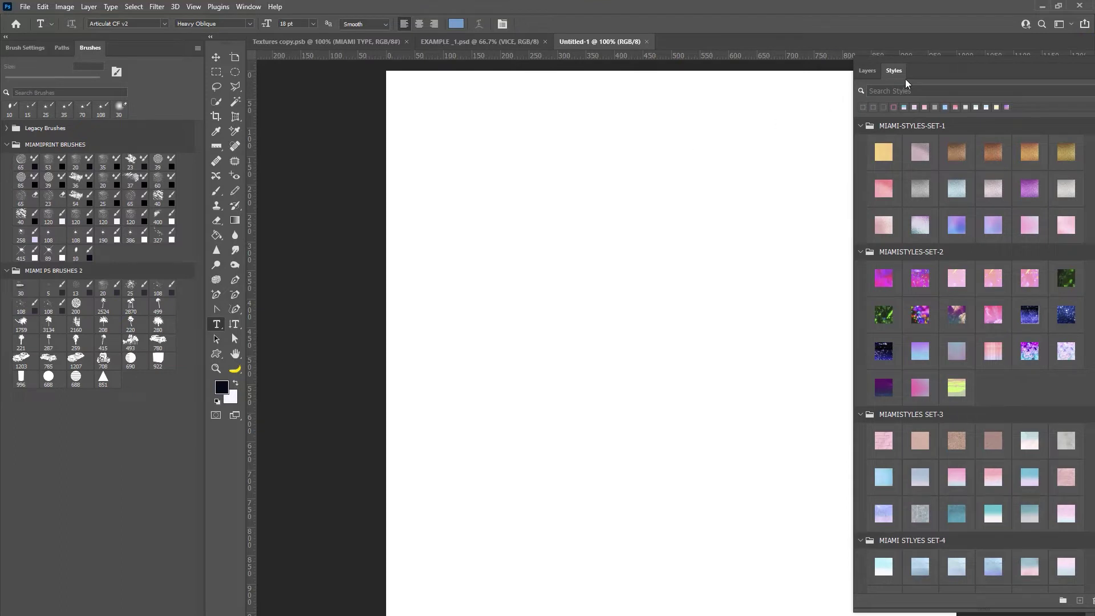
pyautogui.moveTo(936, 64); pyautogui.dragTo(1083, 81)
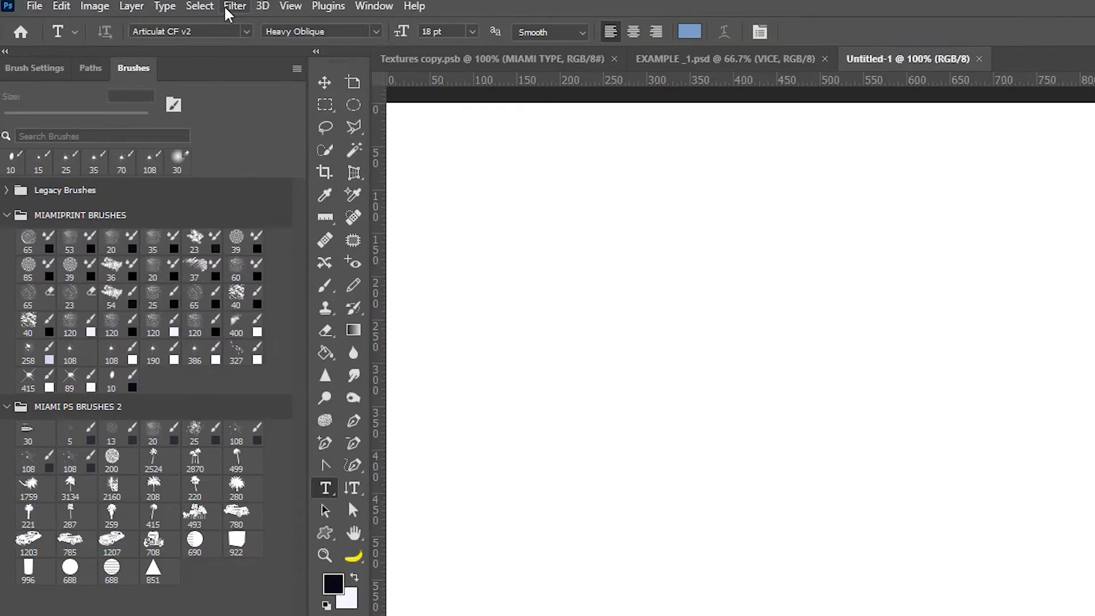
# Fit the canvas, unlock Background into Layer 0, and apply MIAMISTYLES-SET-2's pink-teal gradient style
pyautogui.click(191, 5)
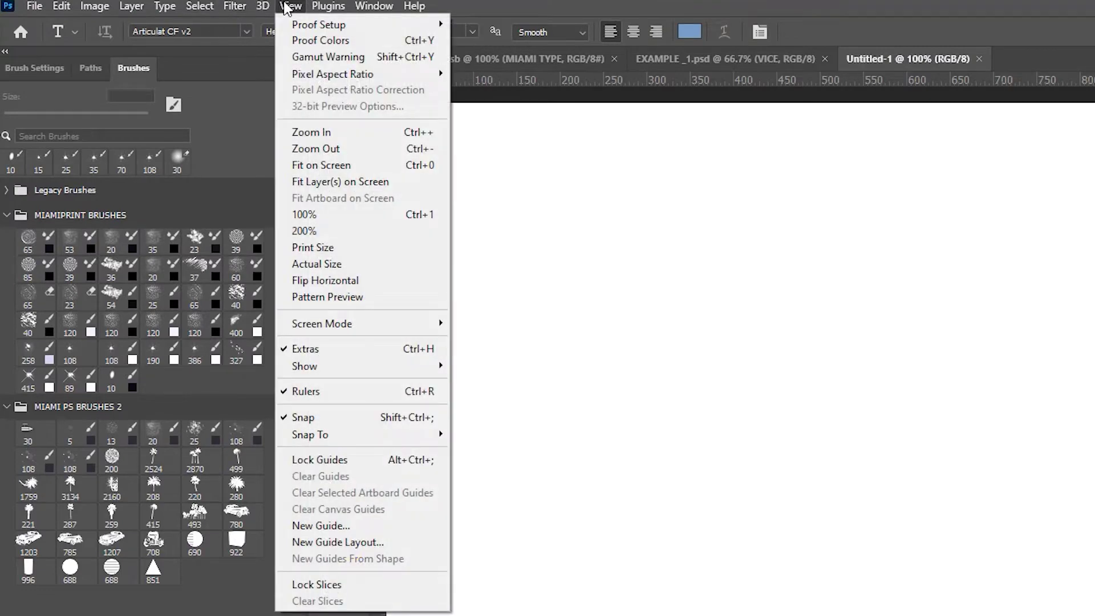
pyautogui.click(320, 166)
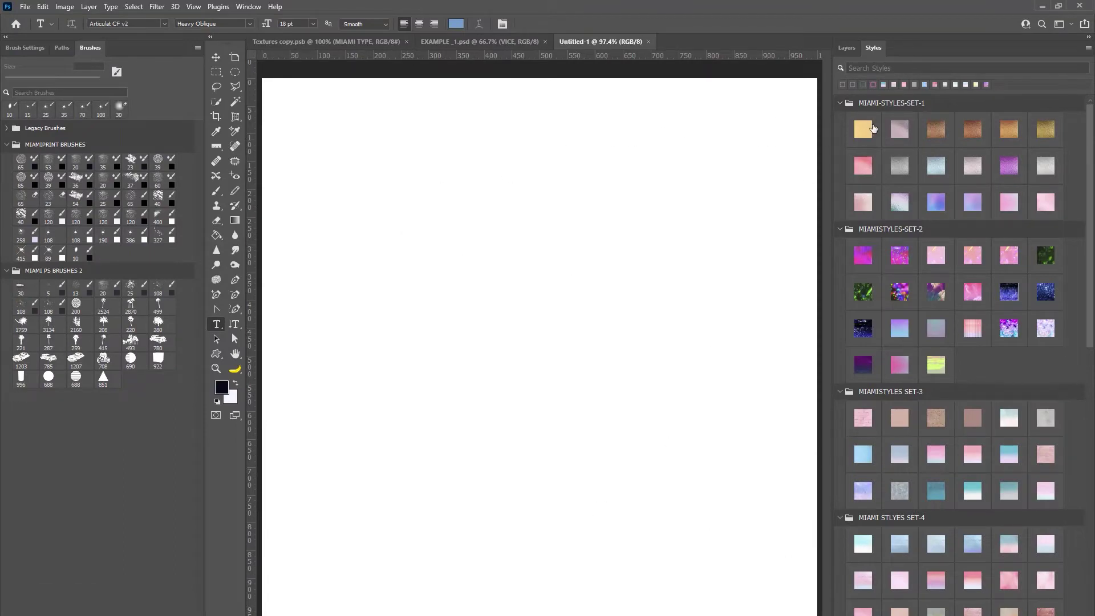
pyautogui.click(846, 48)
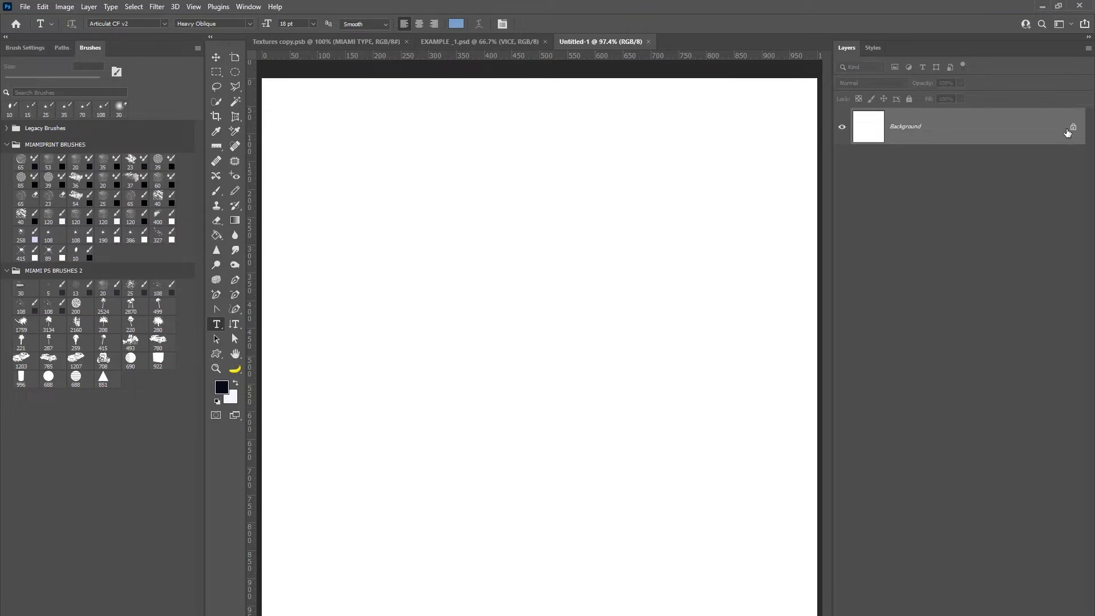
pyautogui.click(1068, 131)
pyautogui.click(871, 48)
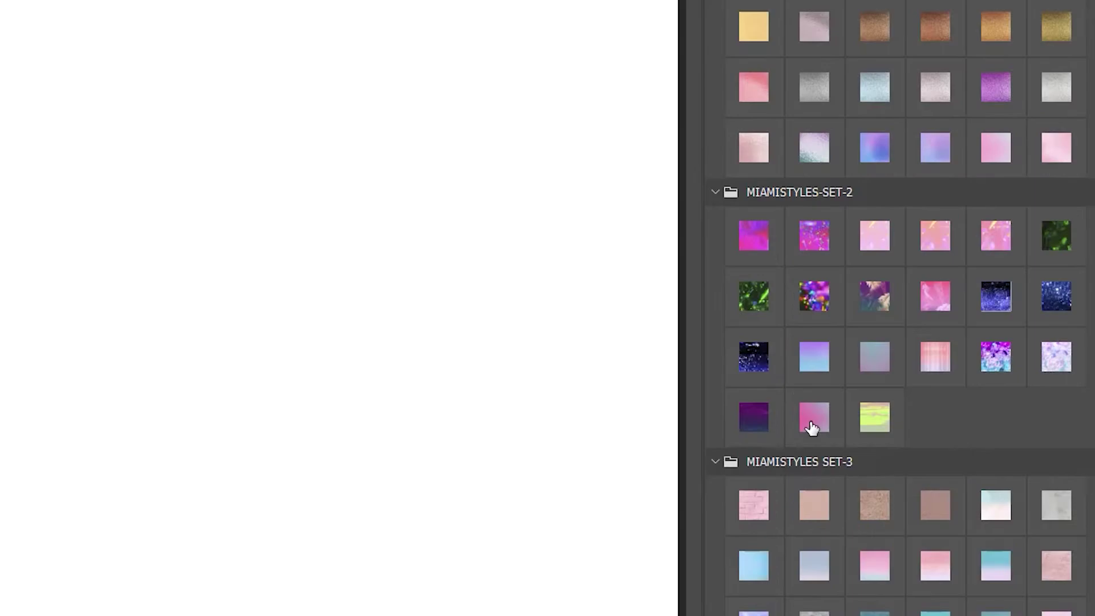
pyautogui.click(897, 367)
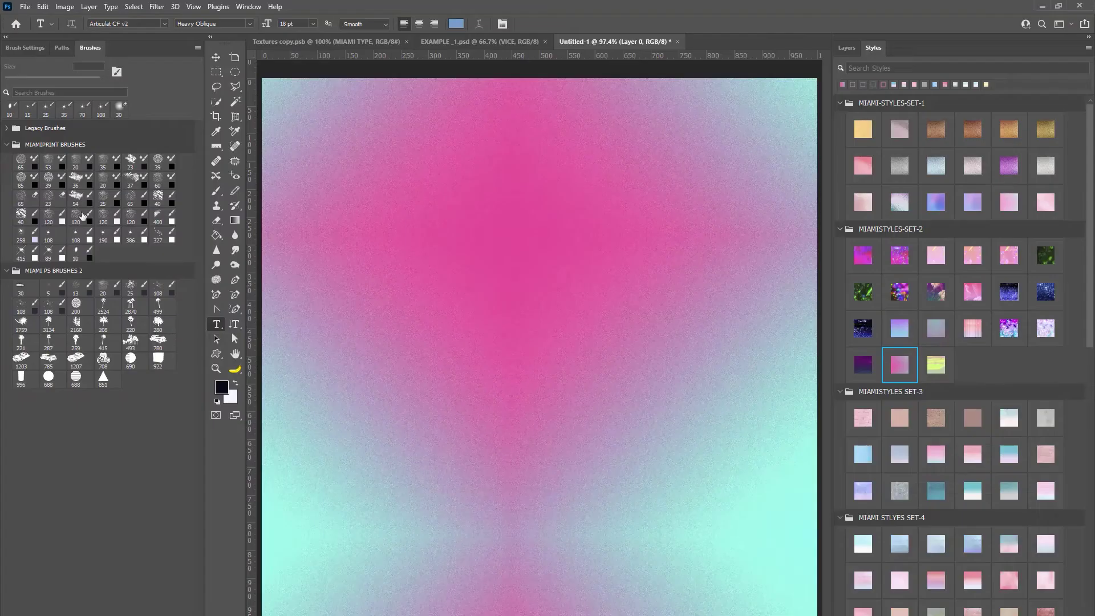
# Keep Layer 0's Pattern Overlay at 50% scale and drag the pattern so teal glows centrally
pyautogui.click(846, 48)
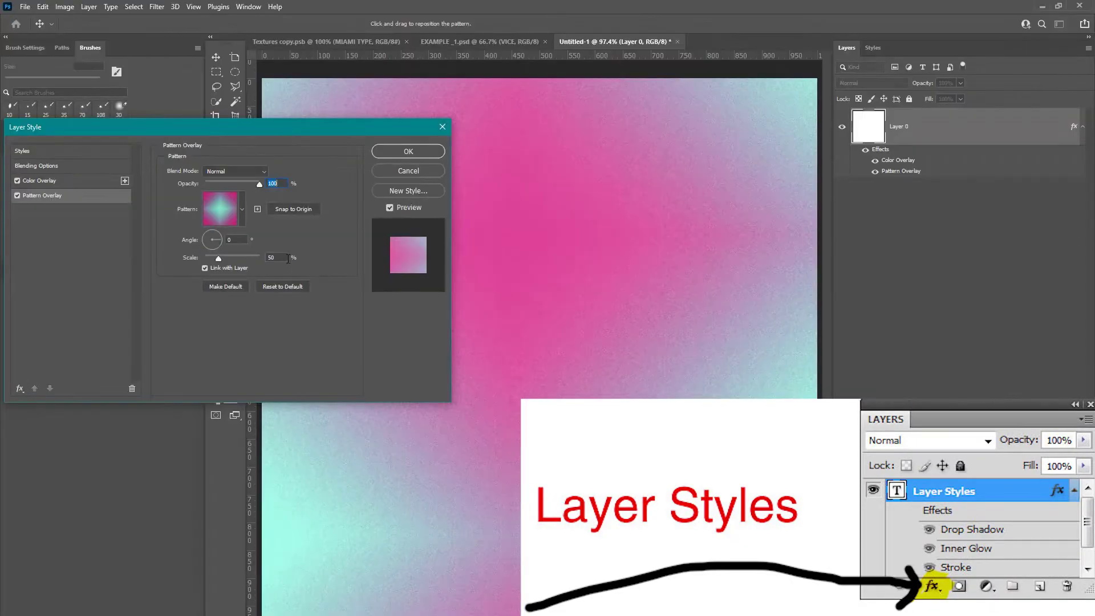
pyautogui.doubleClick(286, 258)
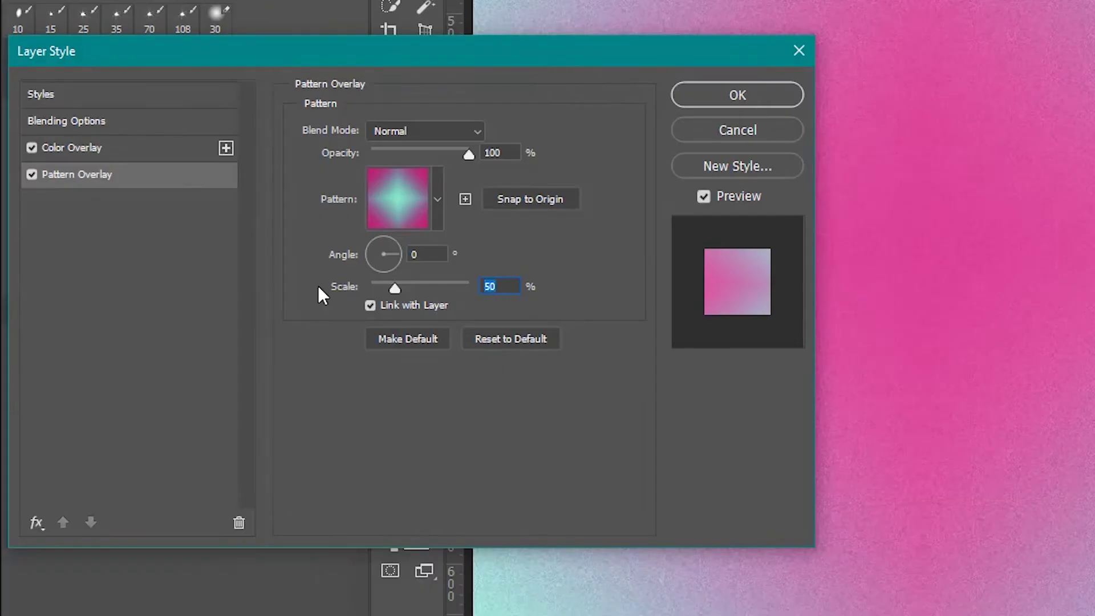
pyautogui.write('100')
pyautogui.press('Tab')
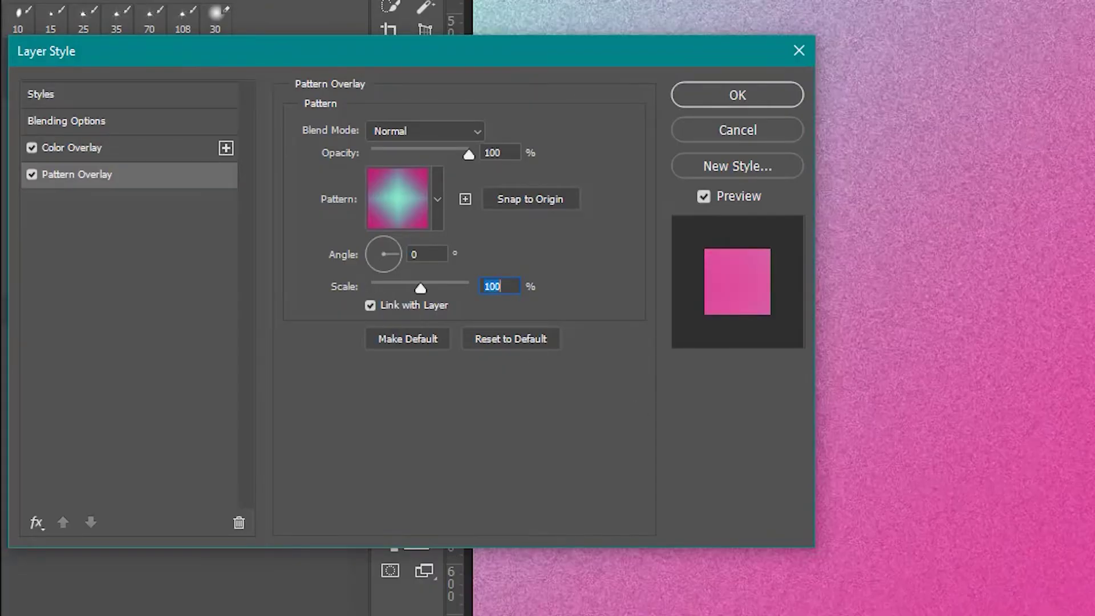
pyautogui.hotkey('shift', 'Tab')
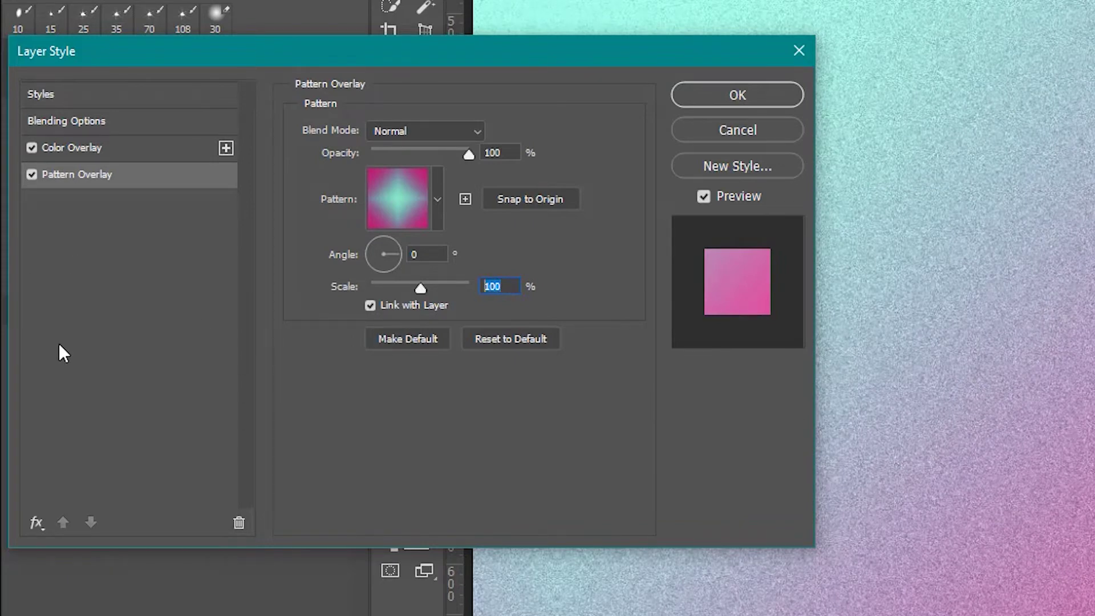
pyautogui.write('50')
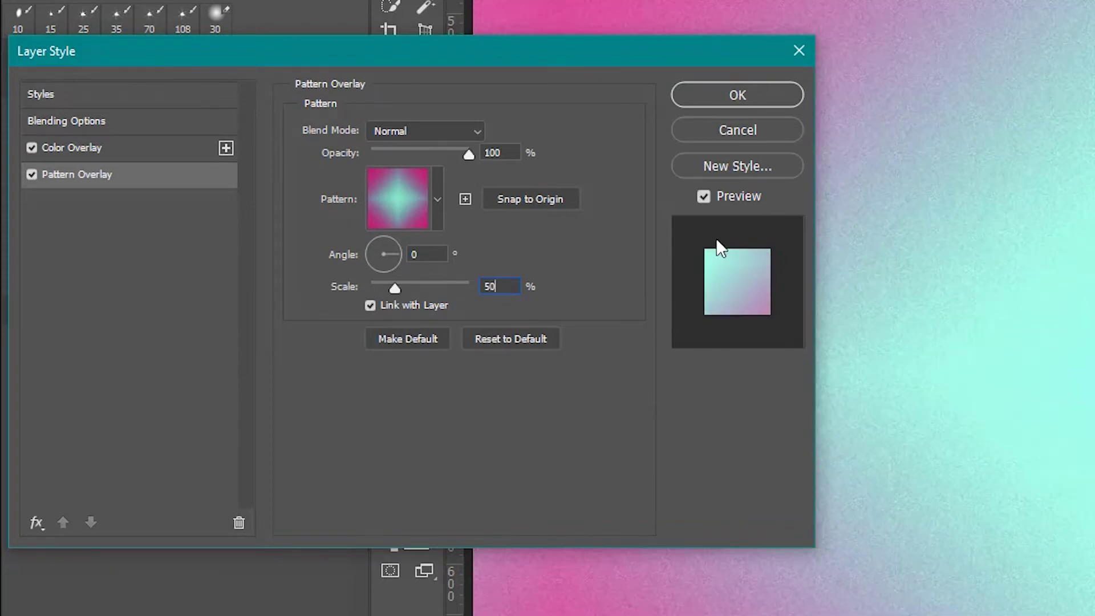
pyautogui.moveTo(1043, 399); pyautogui.dragTo(911, 541)
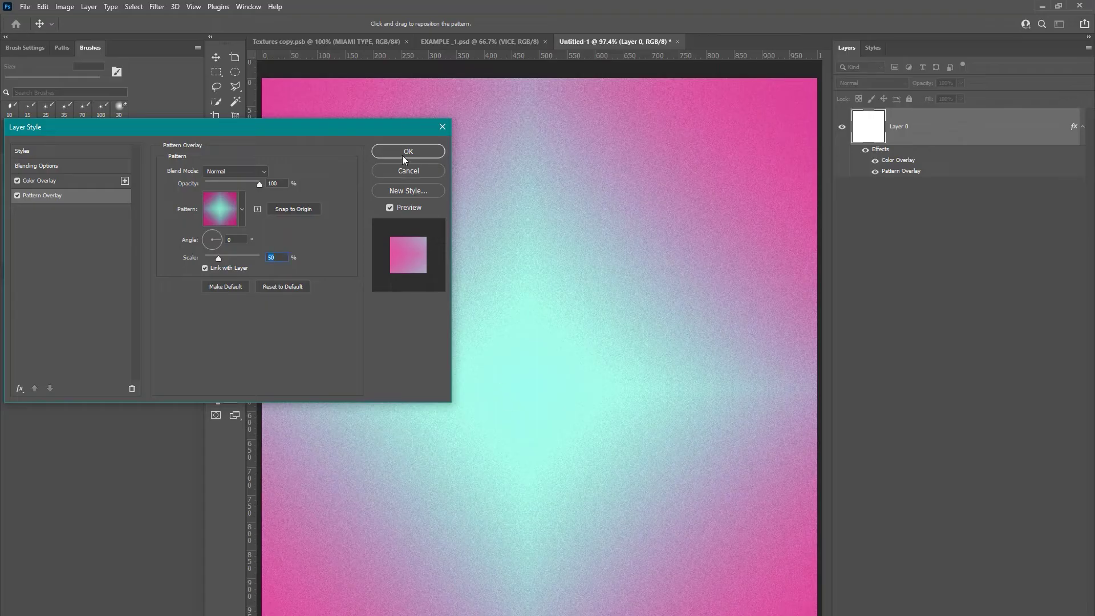
pyautogui.click(408, 151)
pyautogui.press('t')
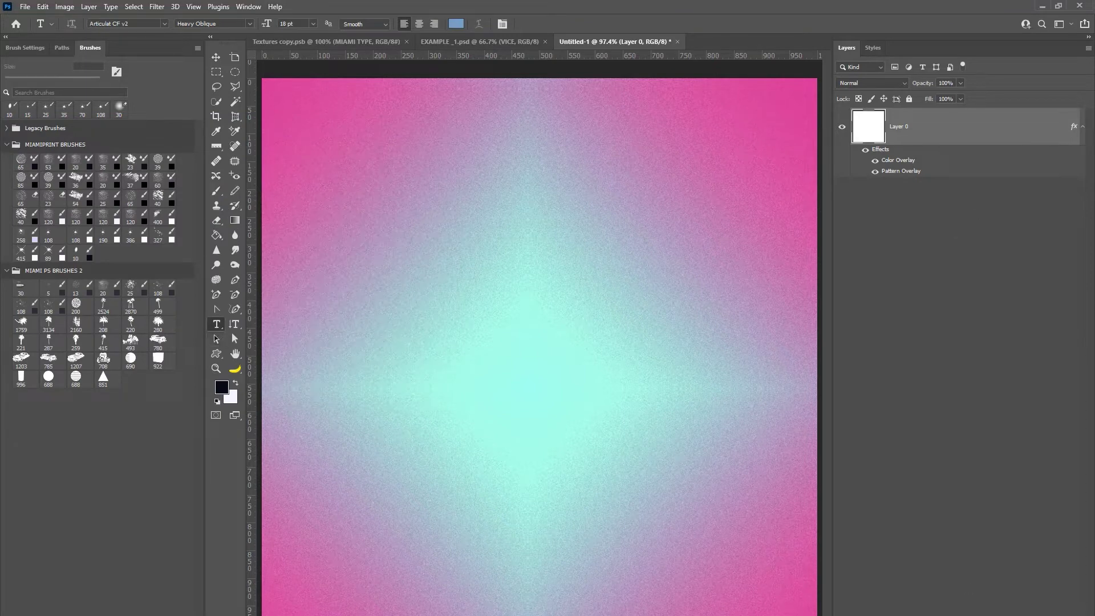
# Create a new layer and place a placeholder text layer enlarged to 64 pt on the poster
pyautogui.hotkey('ctrl', 'shift', 'alt', 'n')
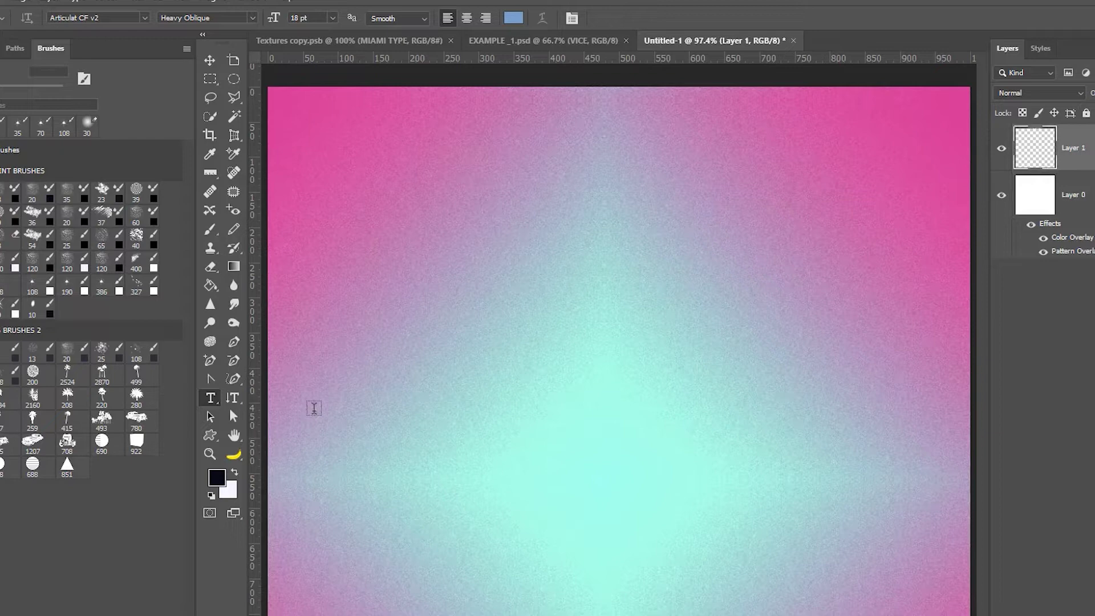
pyautogui.click(494, 335)
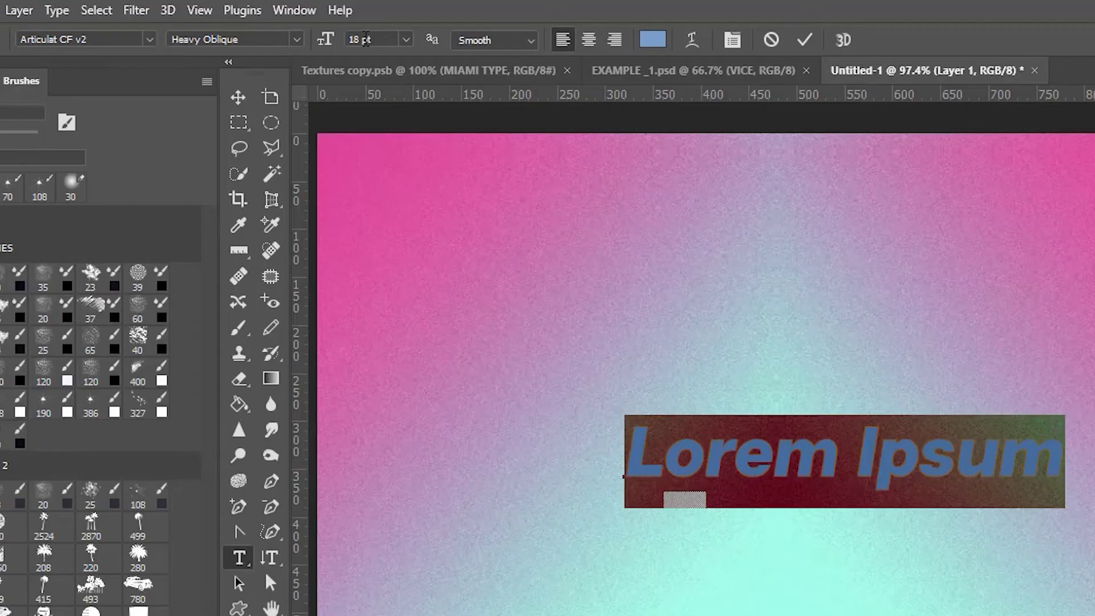
pyautogui.click(361, 40)
pyautogui.click(237, 99)
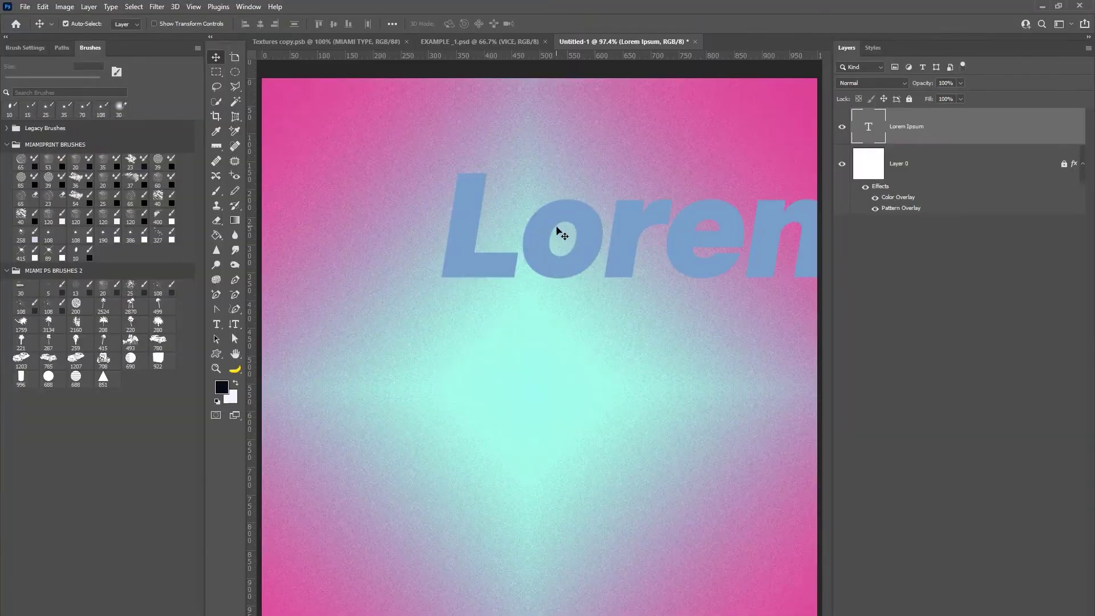
pyautogui.moveTo(837, 399); pyautogui.dragTo(642, 434)
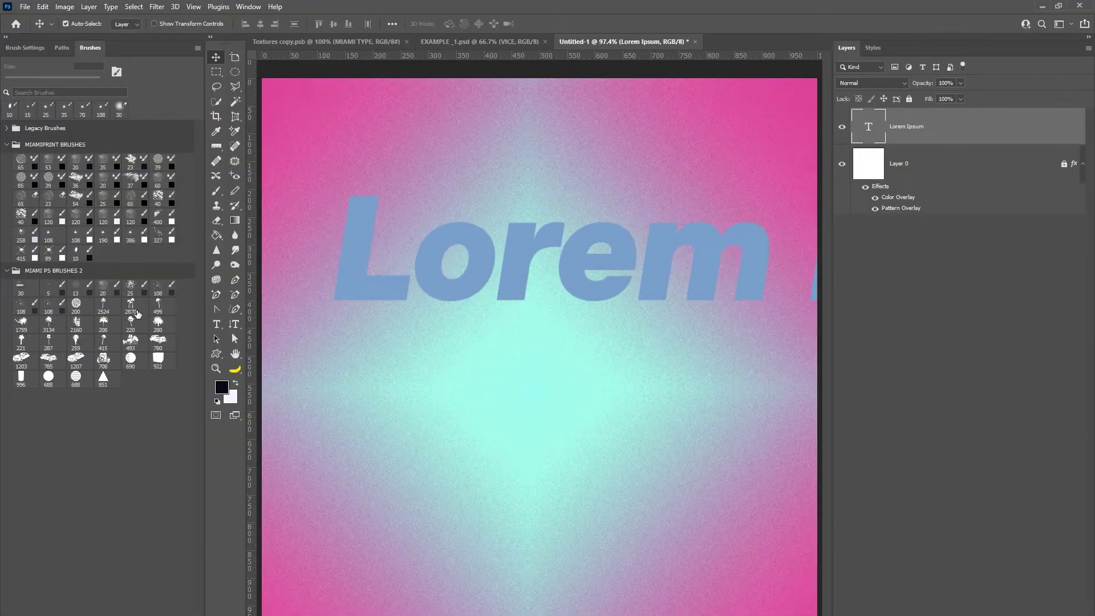
# Replace the placeholder with the word MIAMI and nudge it slightly down and left
pyautogui.click(217, 324)
pyautogui.click(322, 251)
pyautogui.hotkey('ctrl', 'a')
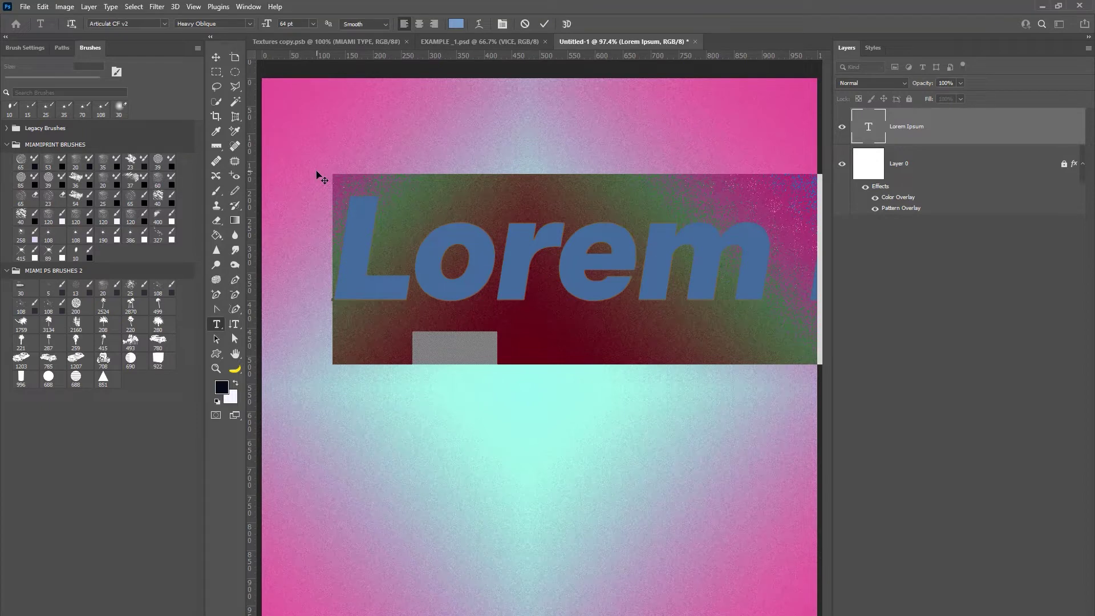
pyautogui.write('MIm')
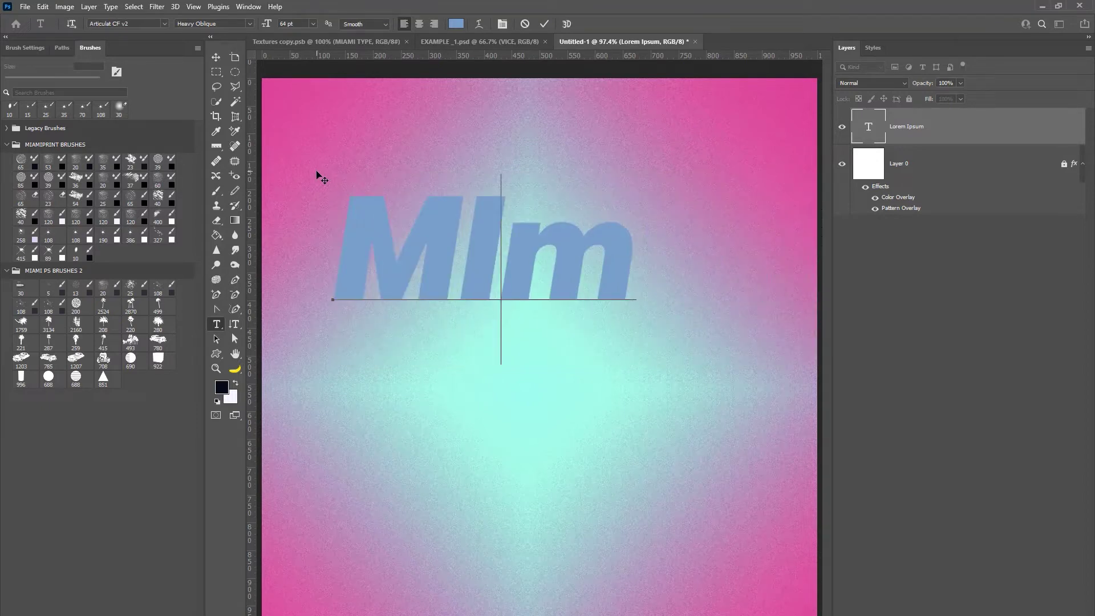
pyautogui.press('BackSpace')
pyautogui.write('AMI')
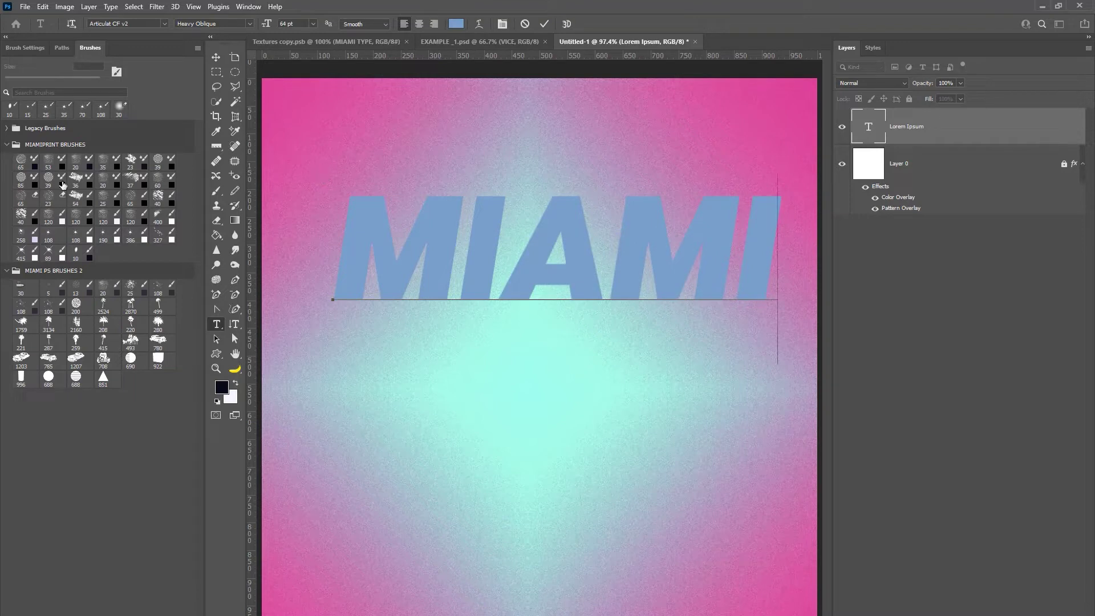
pyautogui.click(216, 57)
pyautogui.moveTo(444, 235); pyautogui.dragTo(435, 256)
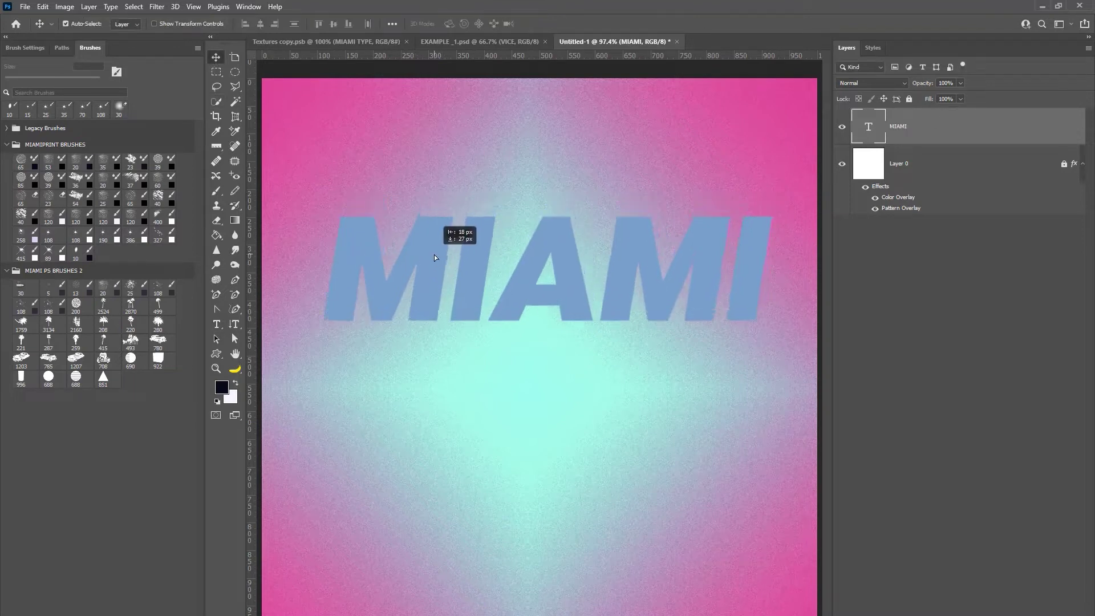
# Make the MIAMI text white by swapping the foreground and background colours
pyautogui.click(217, 324)
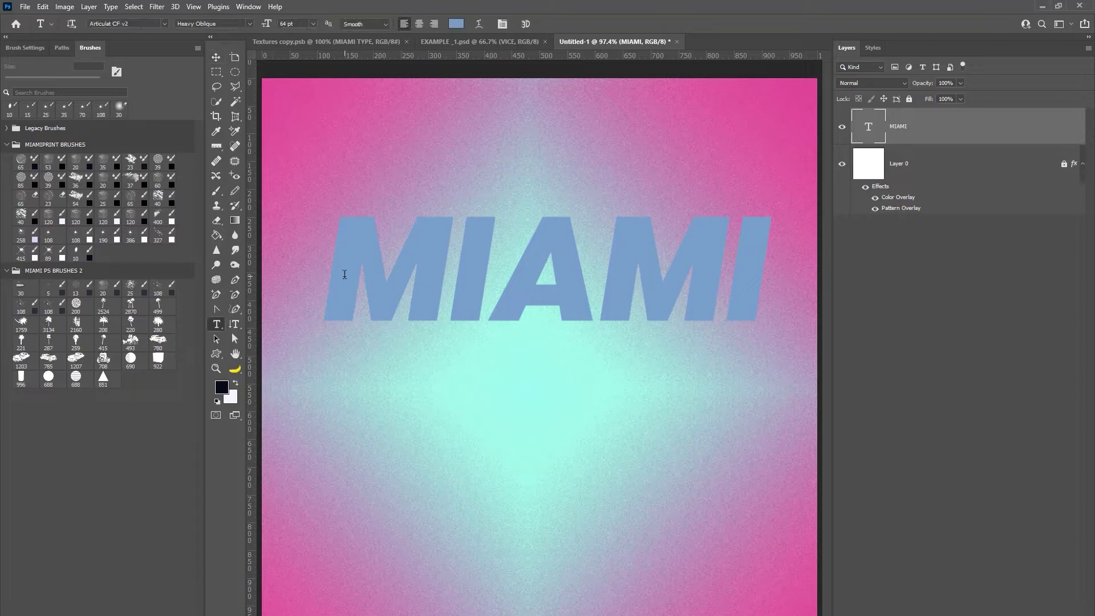
pyautogui.doubleClick(338, 273)
pyautogui.click(236, 385)
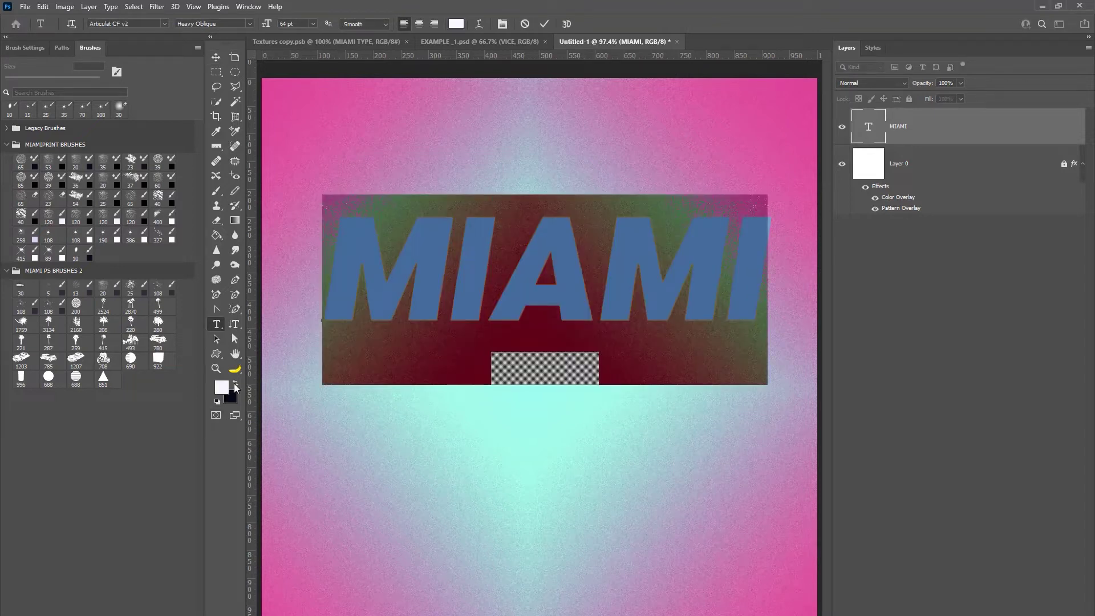
pyautogui.click(216, 57)
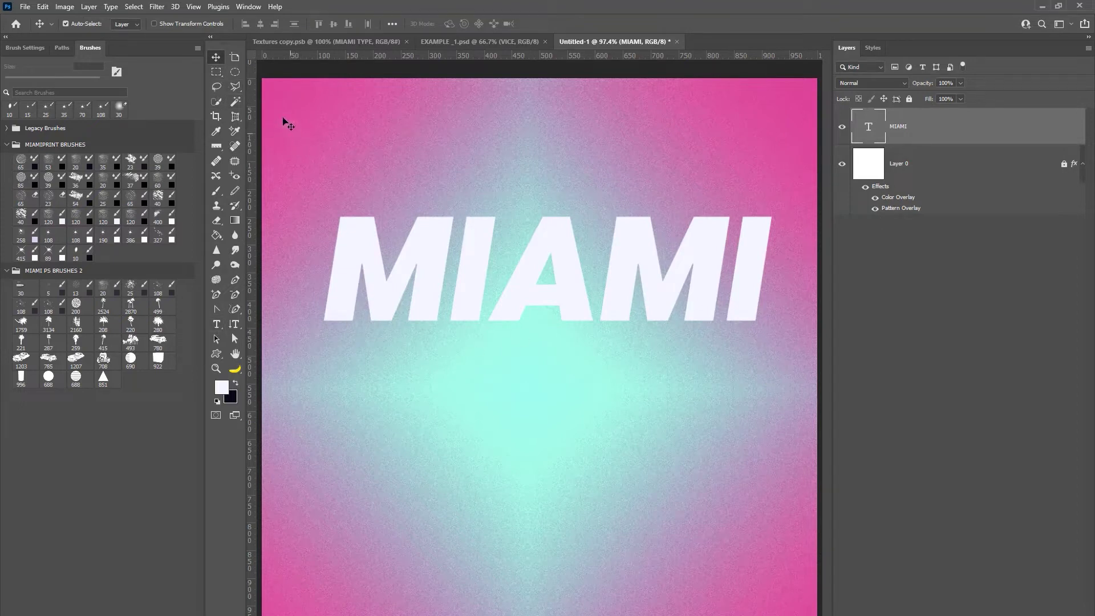
# Try the gold and pink foil styles on MIAMI, then shrink and centre it horizontally
pyautogui.click(872, 48)
pyautogui.click(861, 130)
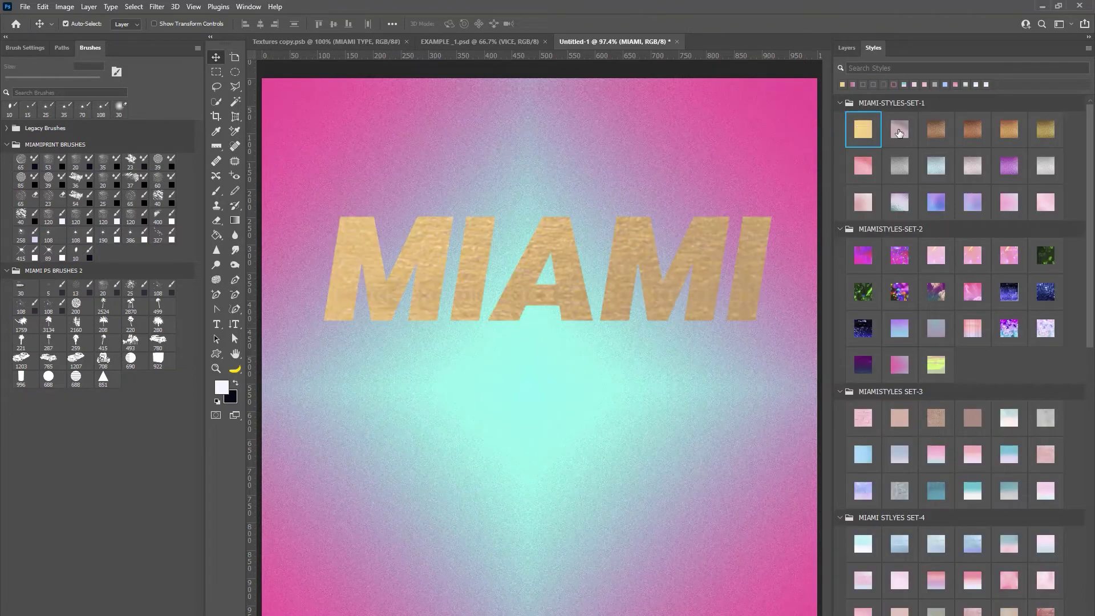
pyautogui.click(898, 130)
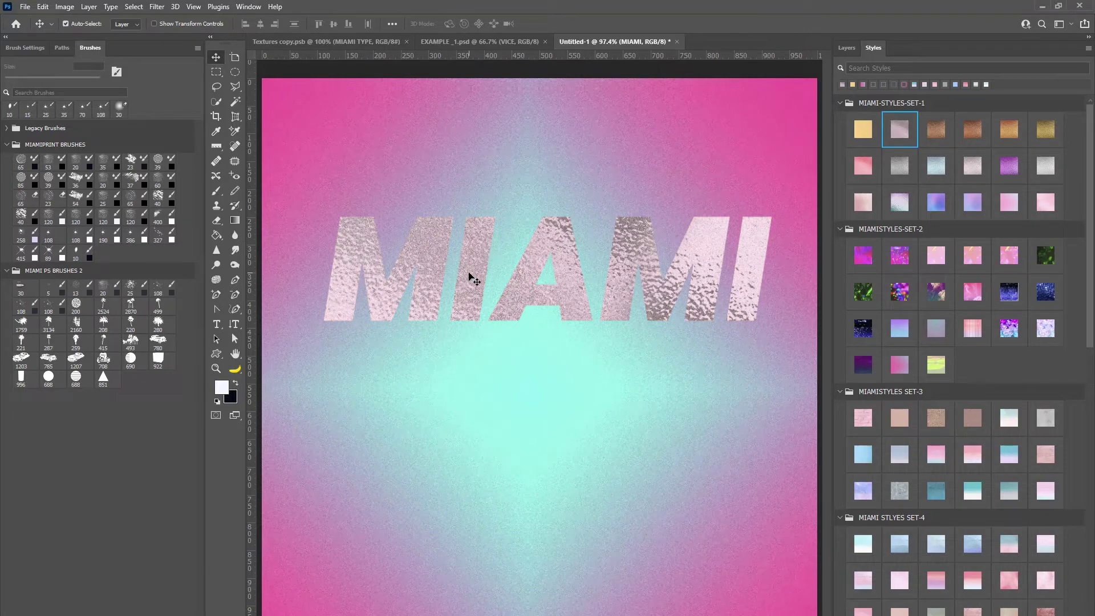
pyautogui.hotkey('ctrl', 't')
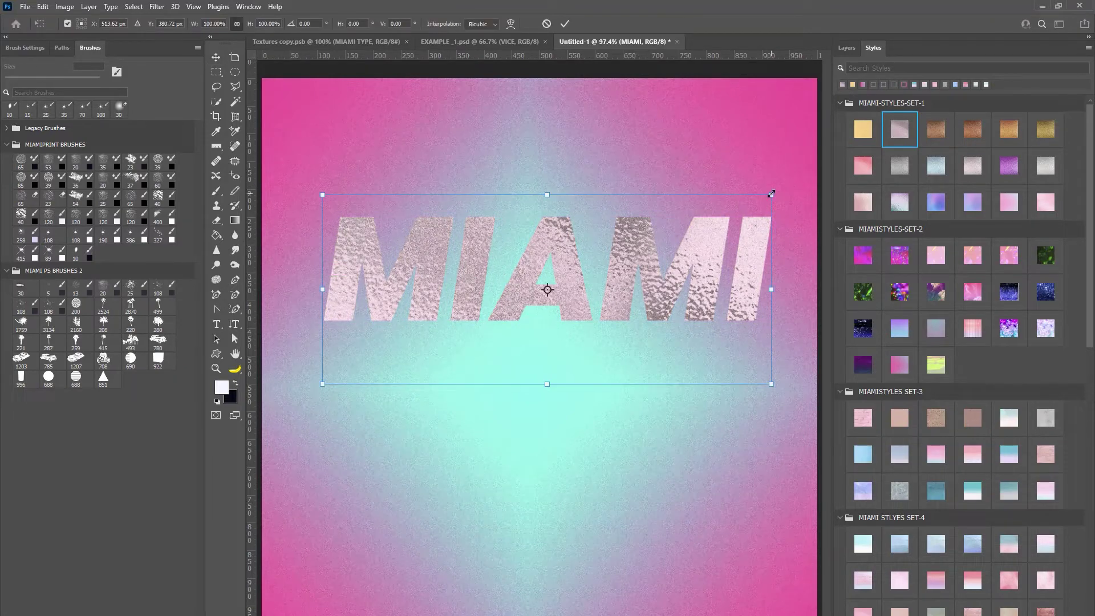
pyautogui.moveTo(771, 195); pyautogui.dragTo(723, 218)
pyautogui.moveTo(510, 275); pyautogui.dragTo(536, 263)
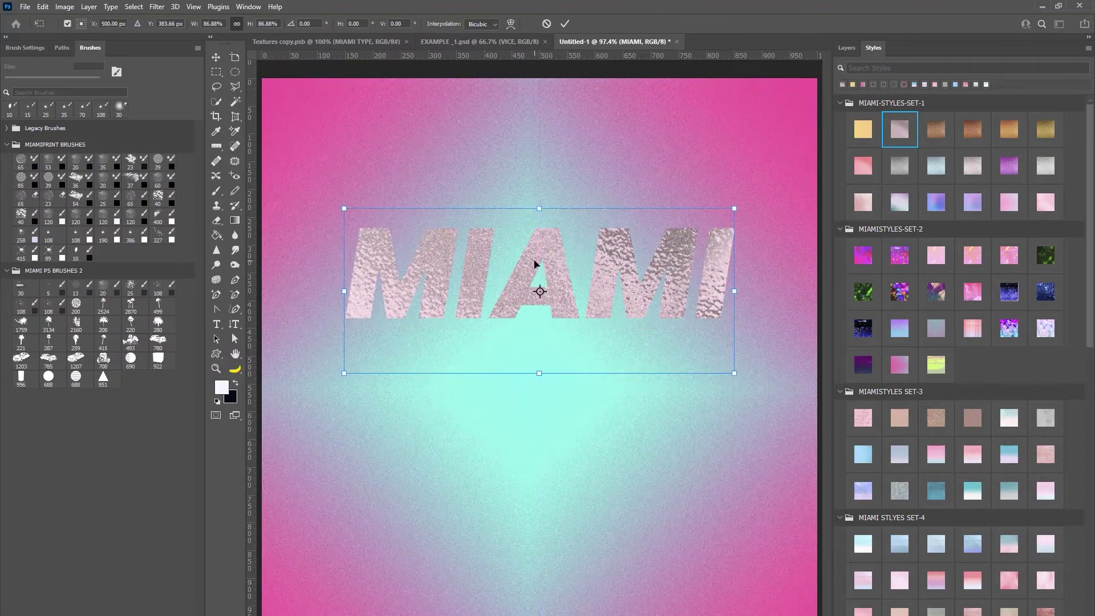
pyautogui.press('Return')
# Try pinkish-white, pink bokeh, leaf and teal styles, then apply blue holographic to MIAMI
pyautogui.hotkey('ctrl', 'a')
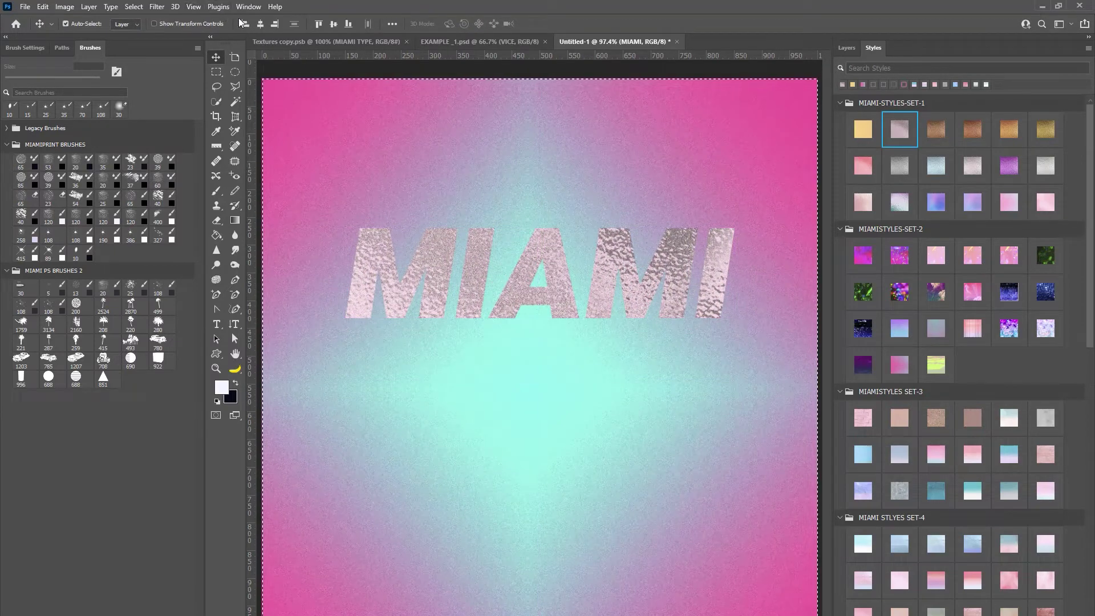
pyautogui.click(862, 413)
pyautogui.click(935, 258)
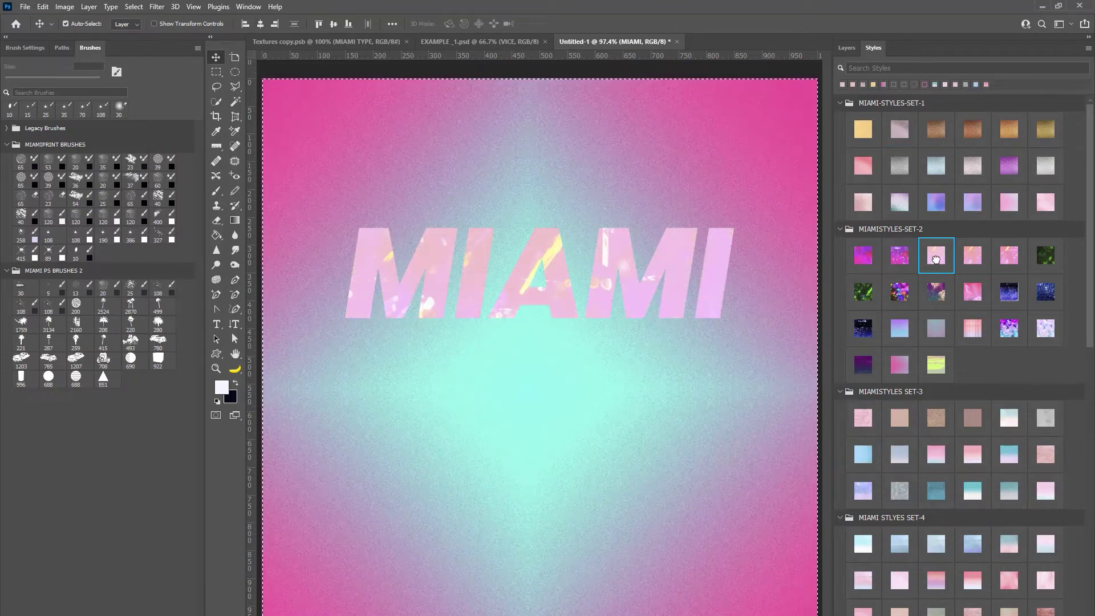
pyautogui.click(936, 292)
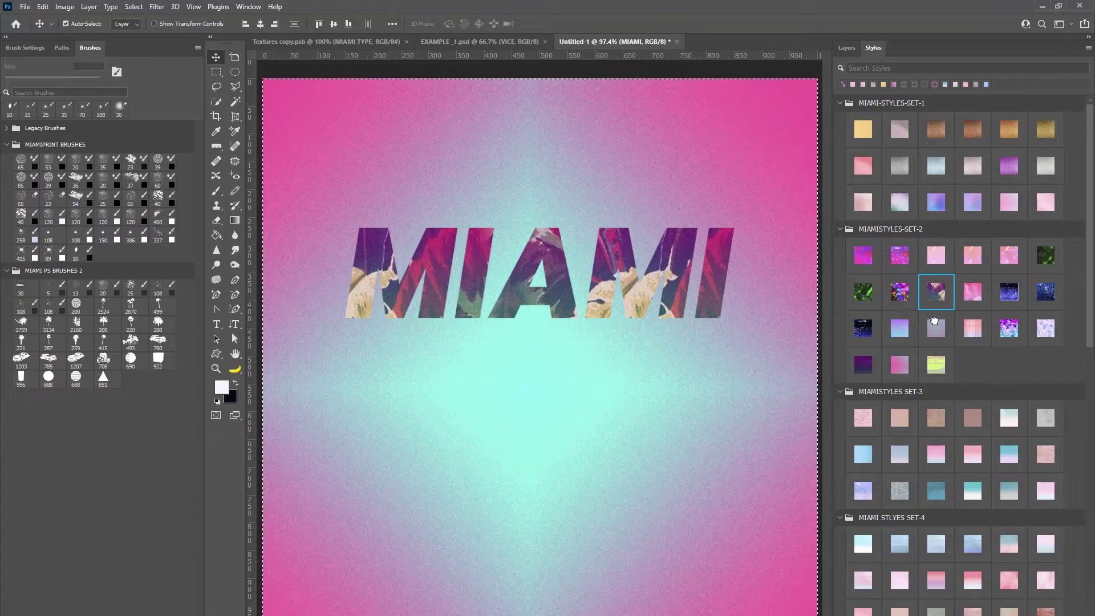
pyautogui.click(935, 325)
pyautogui.scroll(-3, 902, 443)
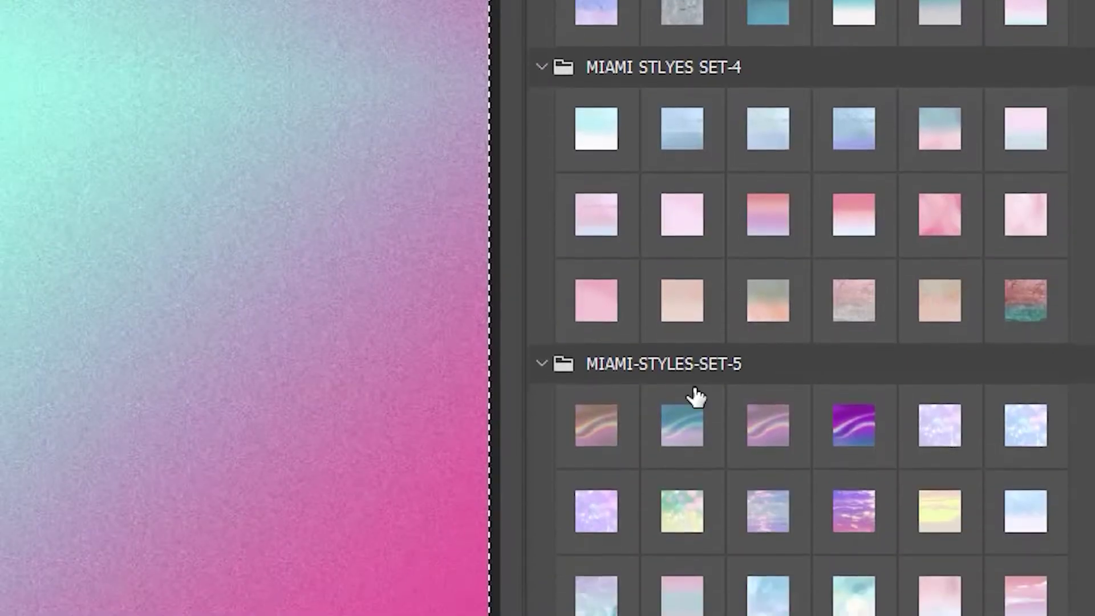
pyautogui.scroll(-1, 697, 396)
pyautogui.click(679, 384)
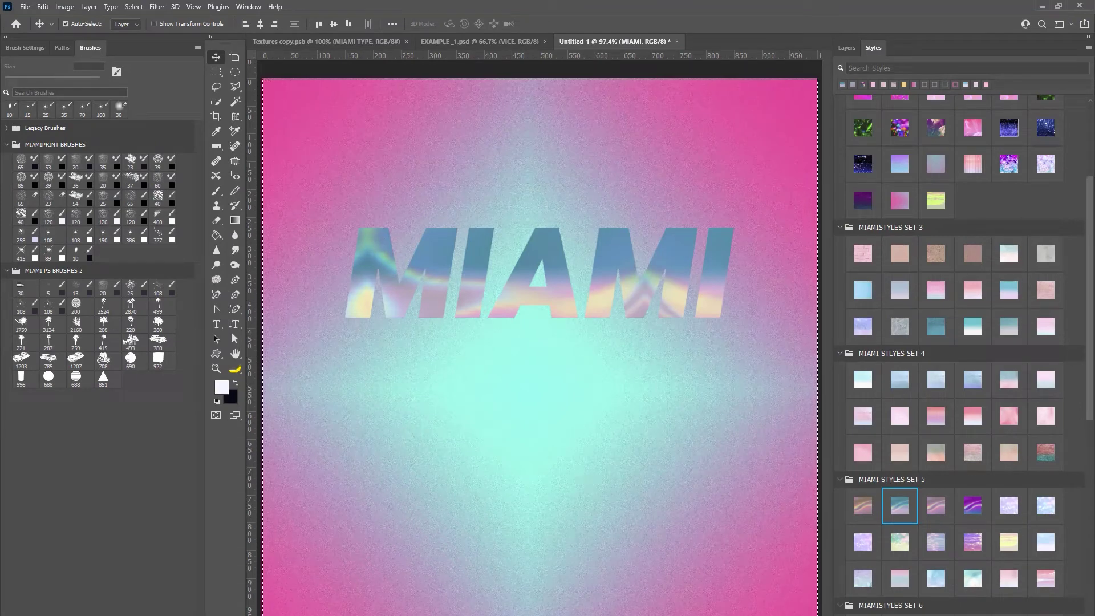
# Compare pink-orange and purple holographic variants before settling on the blue holographic style
pyautogui.click(861, 503)
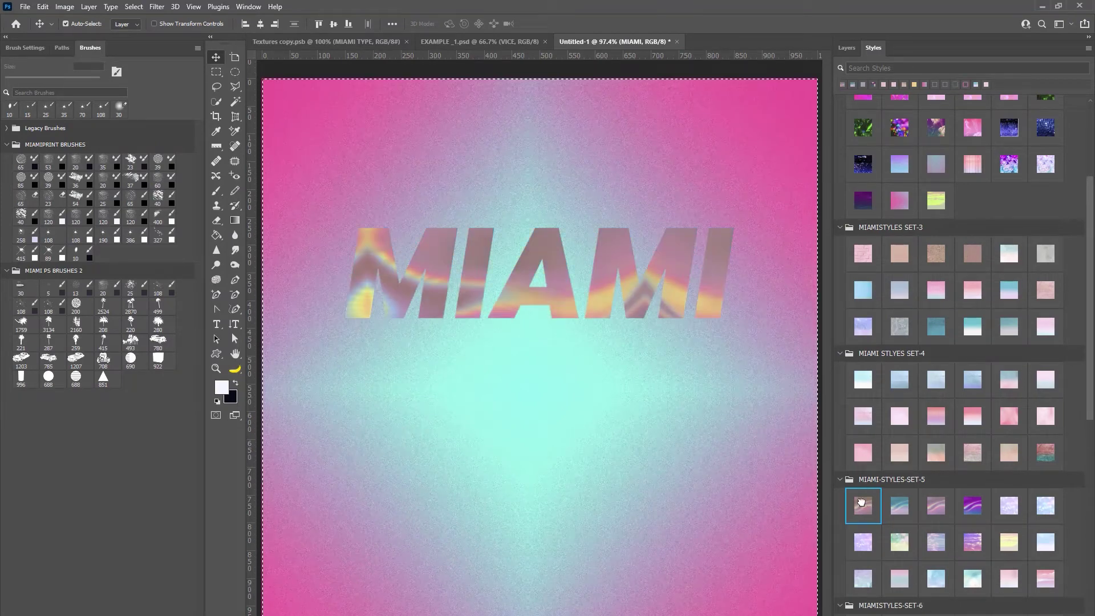
pyautogui.click(907, 507)
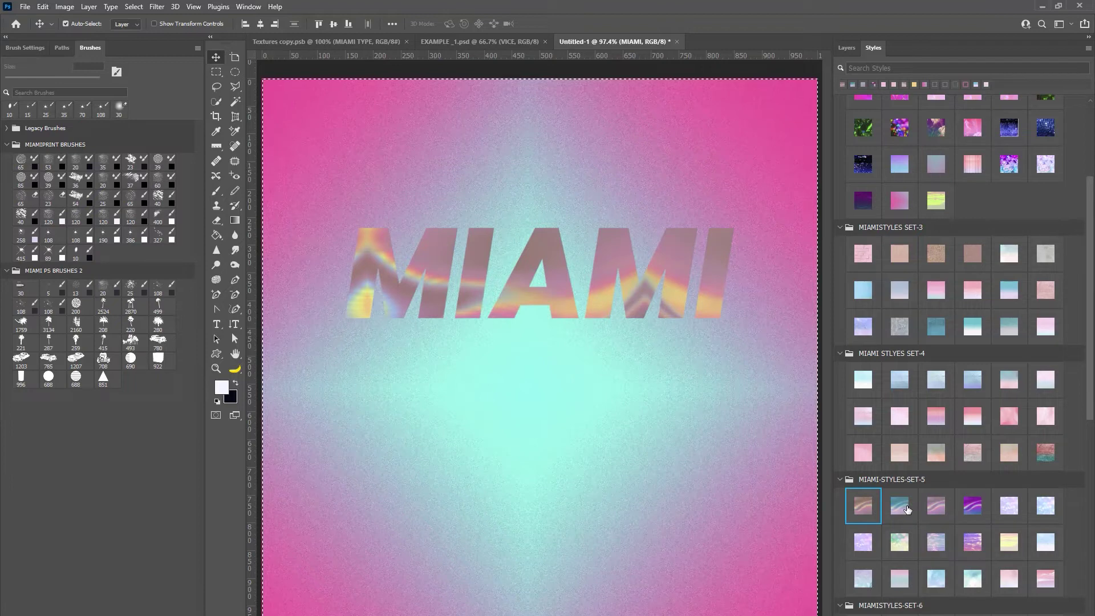
pyautogui.click(963, 509)
pyautogui.click(950, 507)
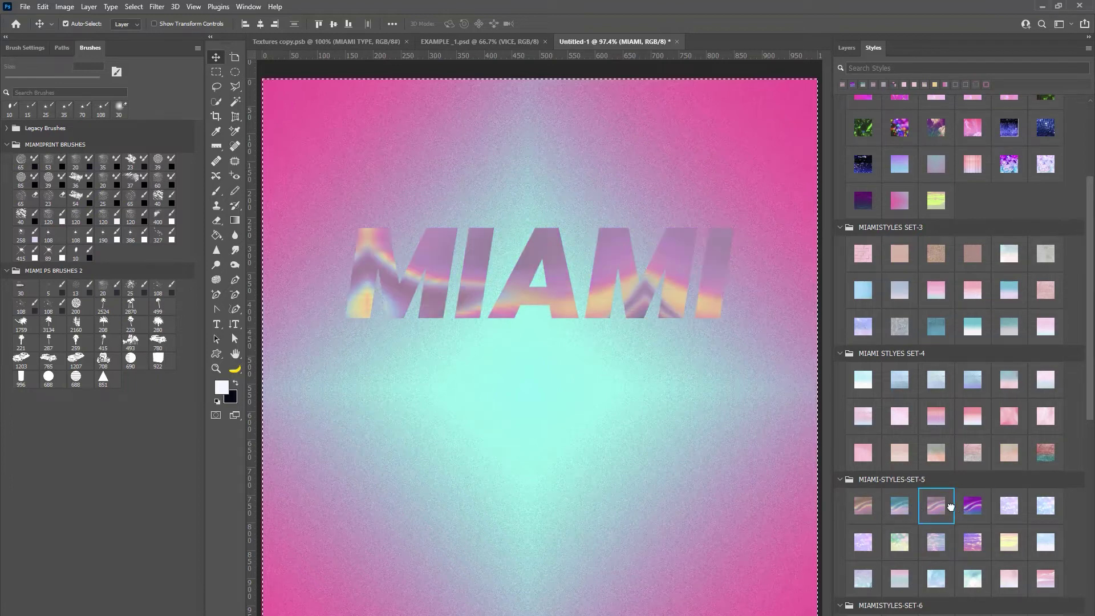
pyautogui.click(906, 509)
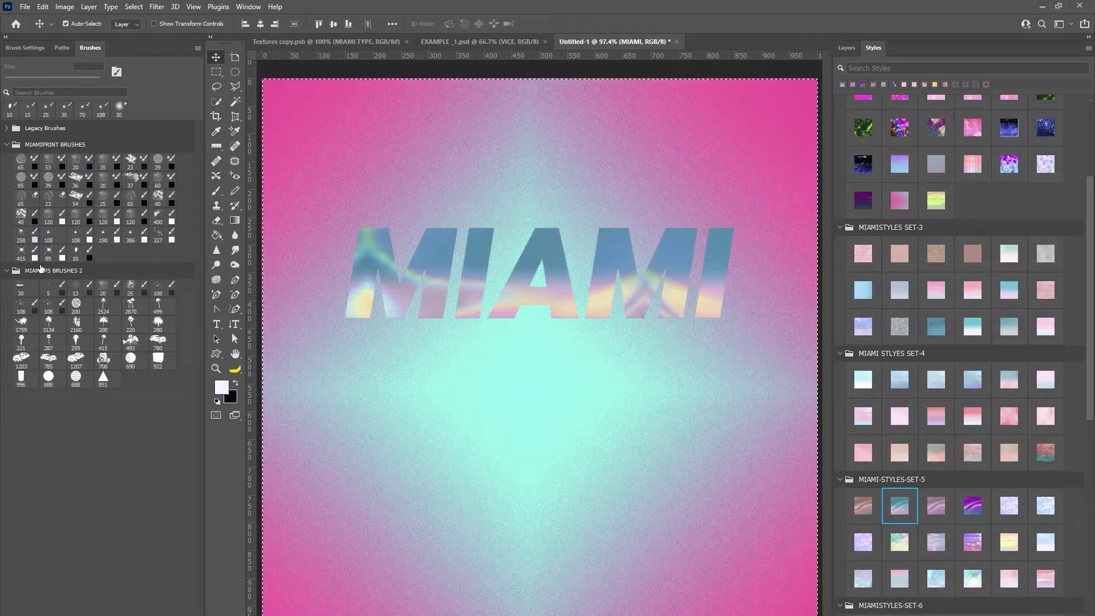
# Add a Stroke effect to MIAMI: white colour, Size 4 px, Position Outside
pyautogui.click(844, 47)
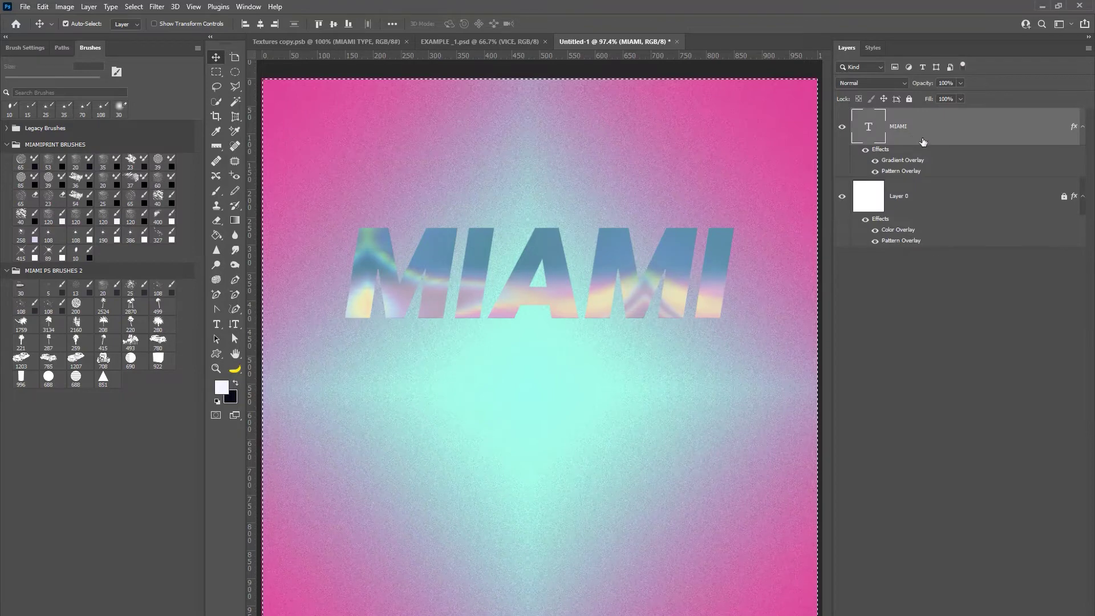
pyautogui.click(992, 535)
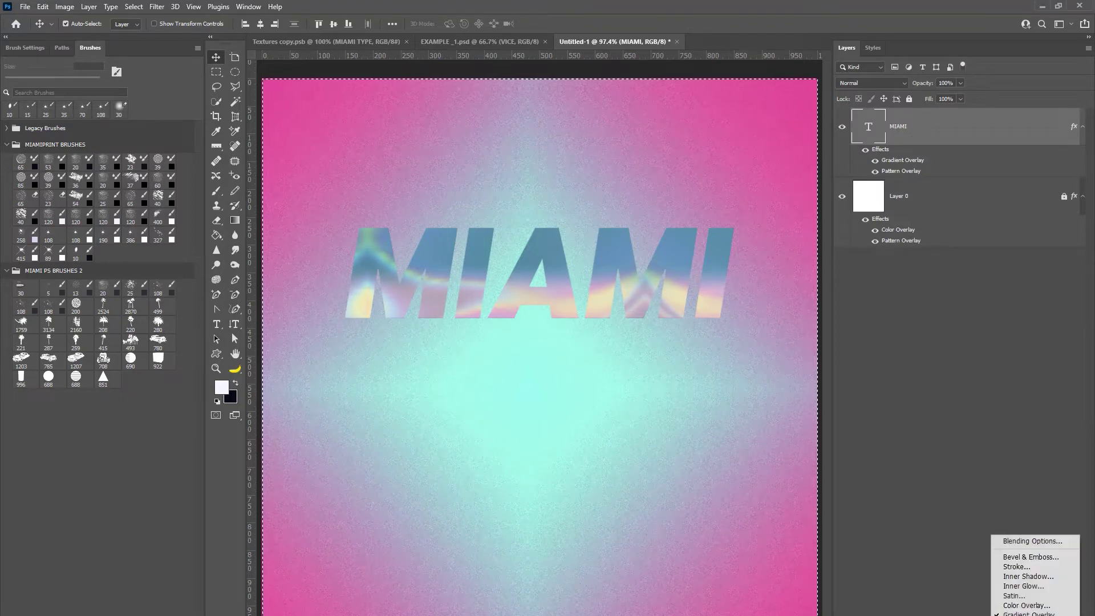
pyautogui.click(1018, 567)
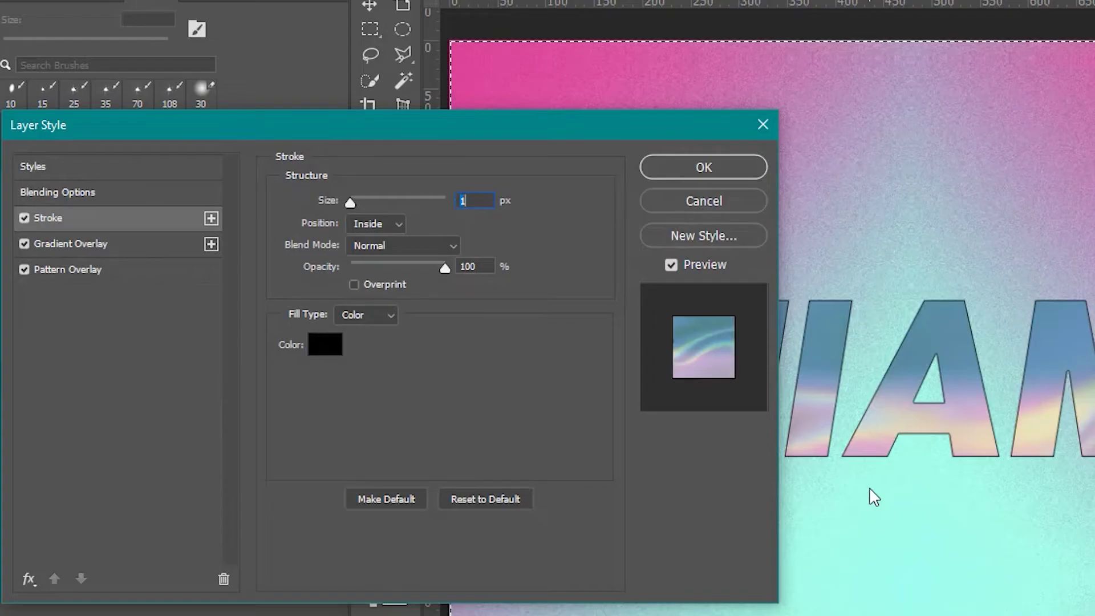
pyautogui.click(328, 343)
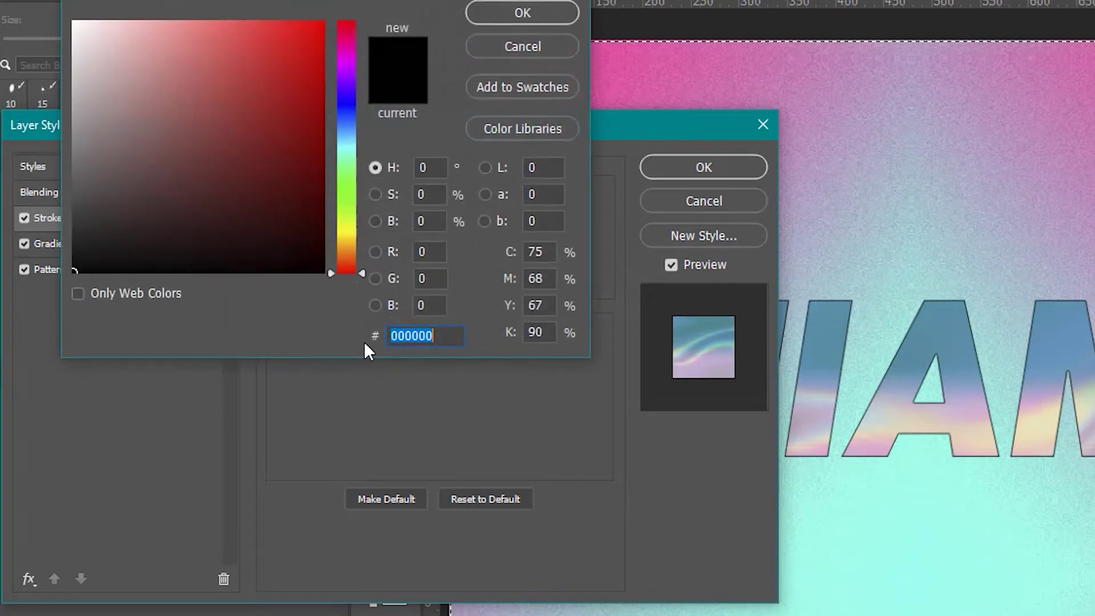
pyautogui.click(74, 24)
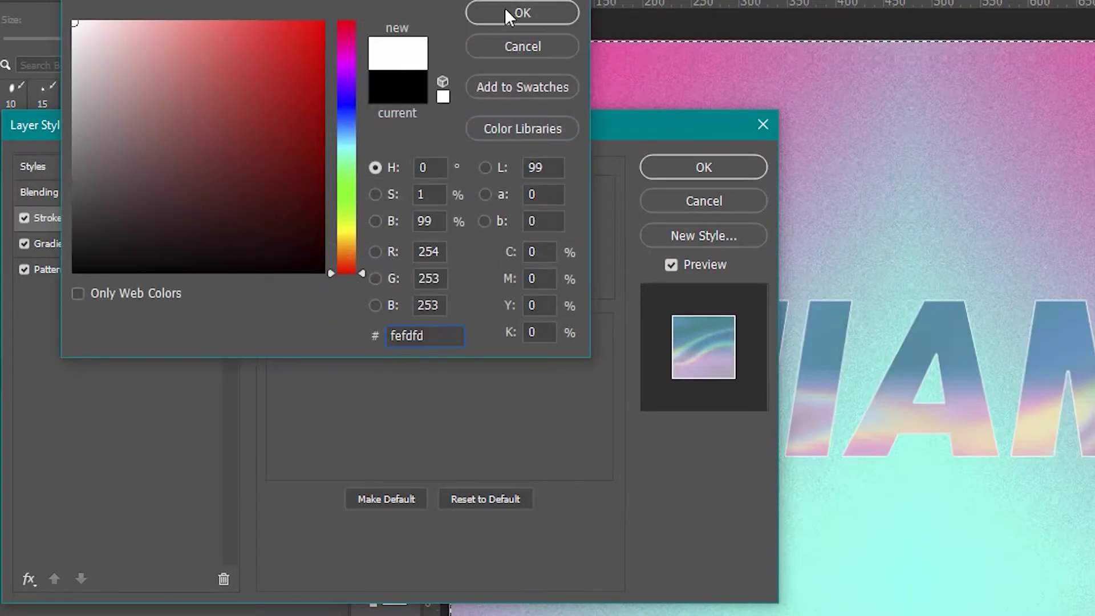
pyautogui.click(506, 13)
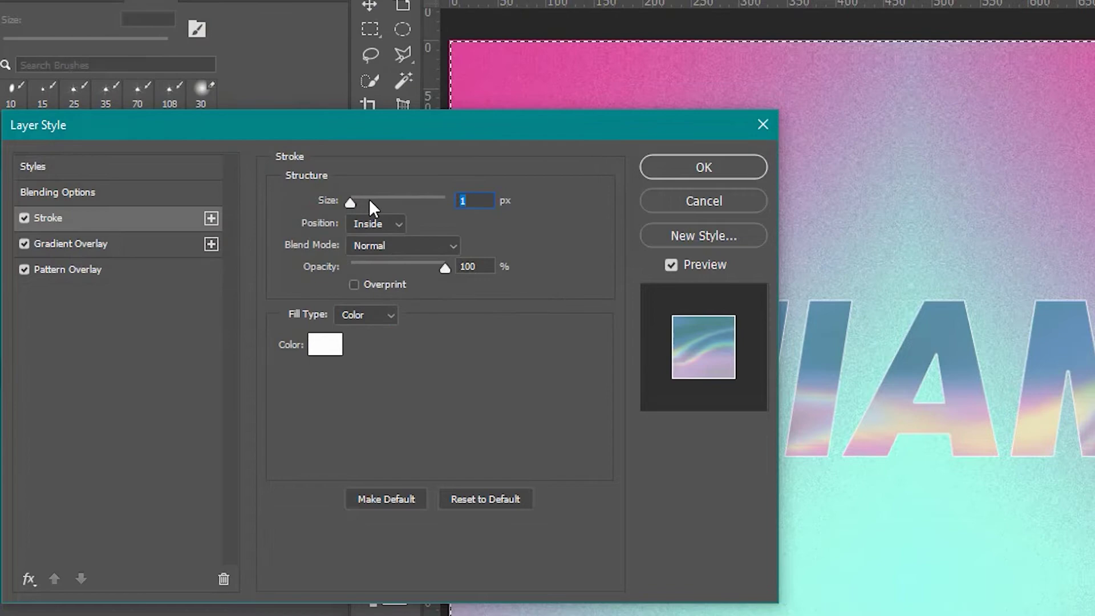
pyautogui.moveTo(351, 200); pyautogui.dragTo(354, 197)
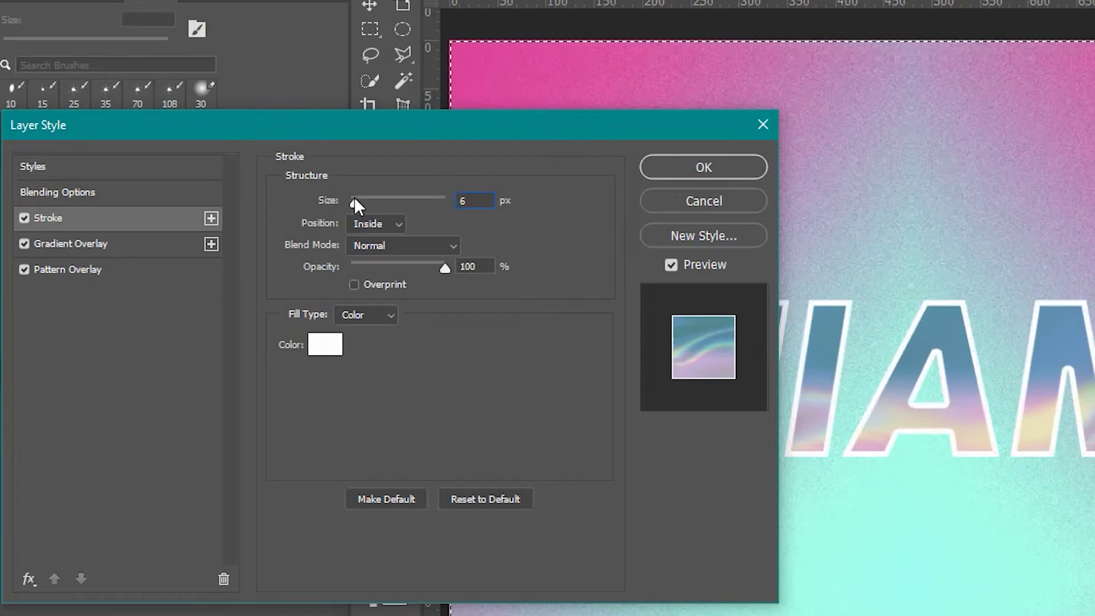
pyautogui.click(374, 223)
pyautogui.click(374, 239)
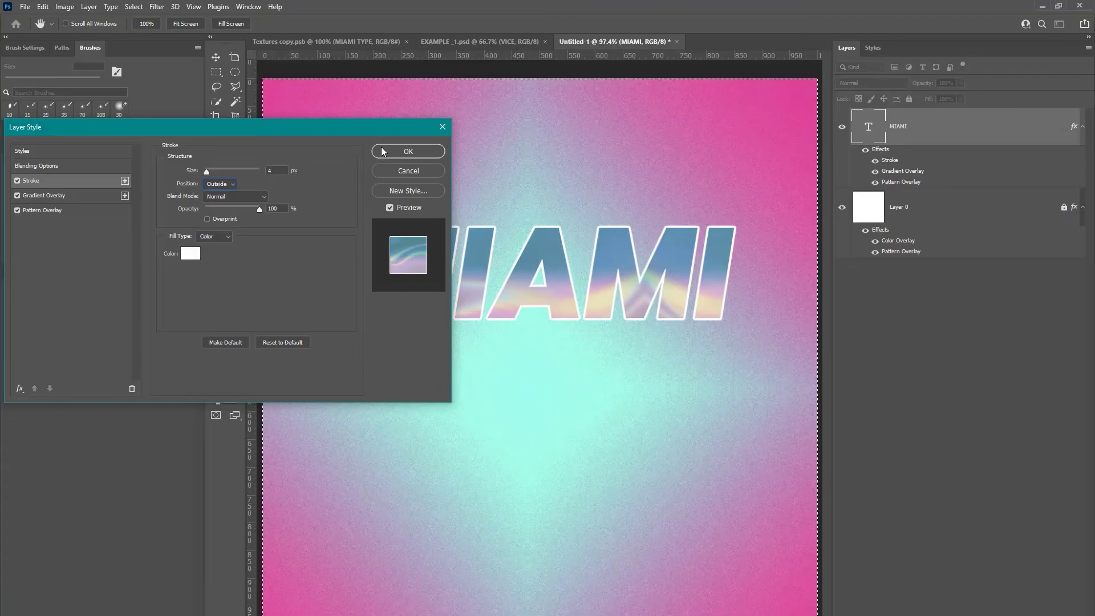
pyautogui.click(382, 151)
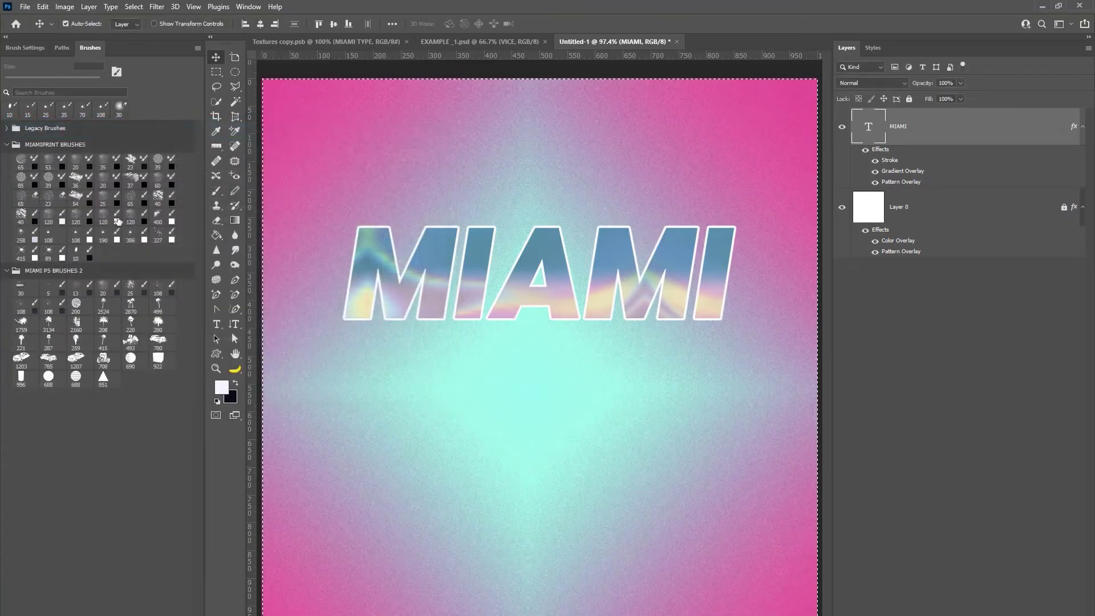
# Add the text 'Beach' set in the Bayshore Regular font
pyautogui.click(216, 325)
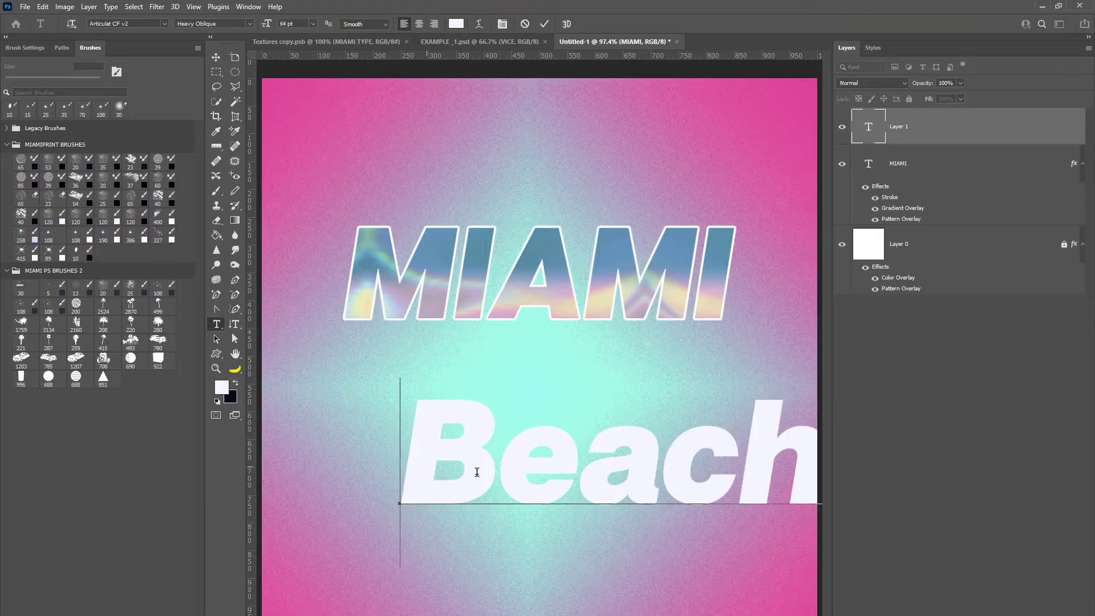
pyautogui.hotkey('ctrl', 'a')
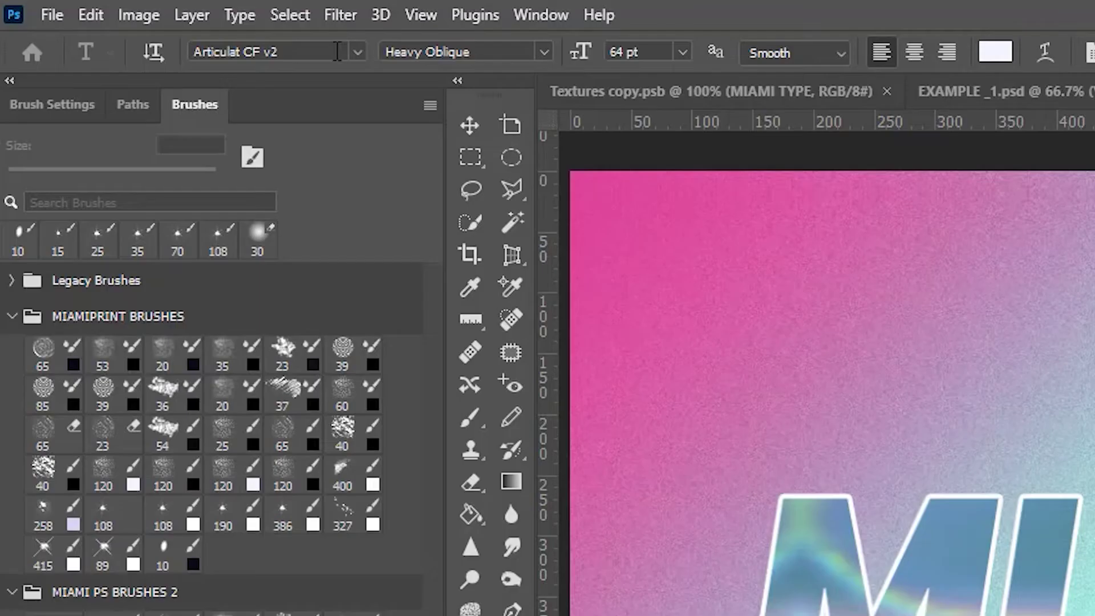
pyautogui.click(156, 25)
pyautogui.write('bay')
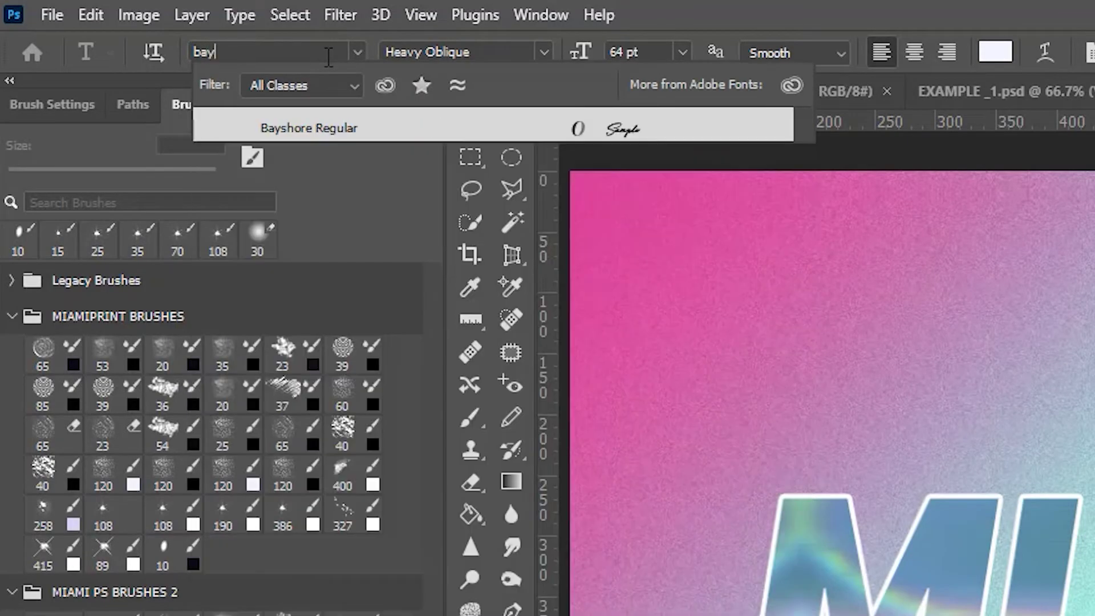
pyautogui.click(283, 130)
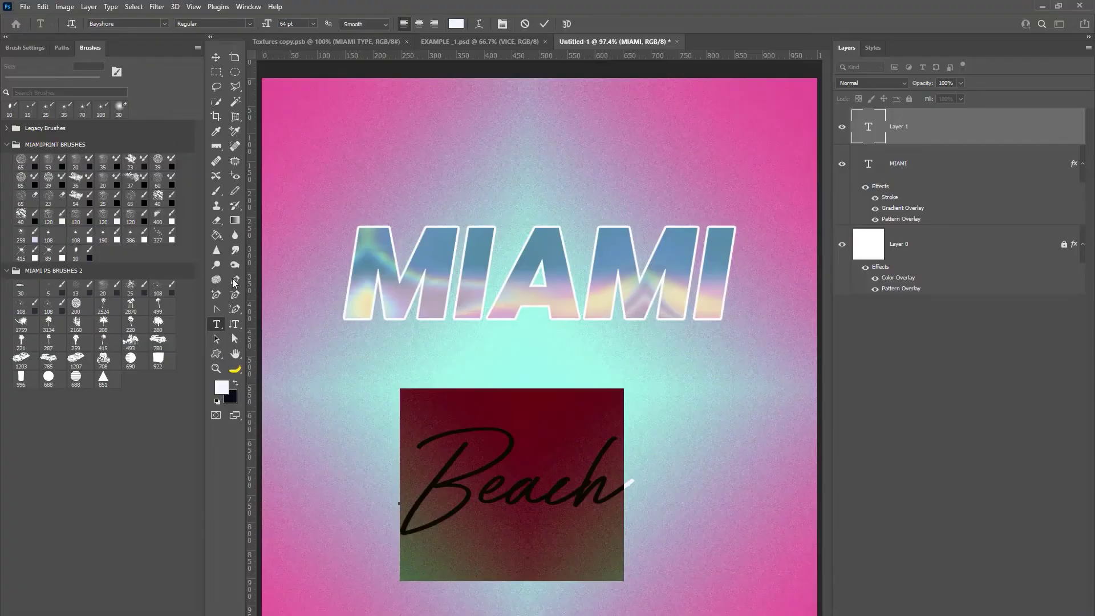
pyautogui.click(215, 57)
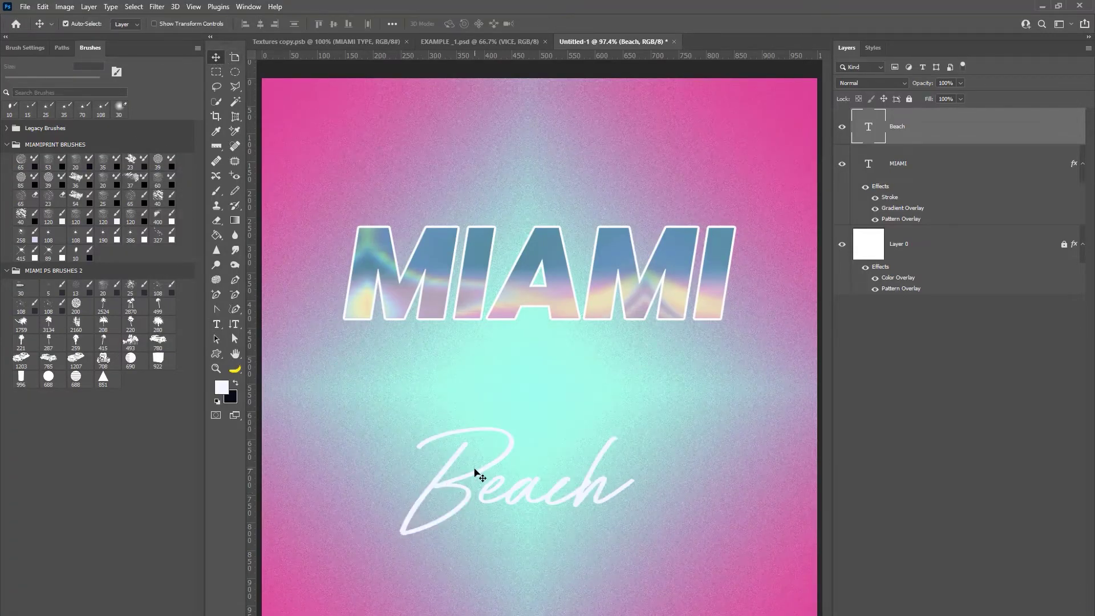
# Move Beach onto the lower right of MIAMI and scale it to about 137.47%
pyautogui.moveTo(481, 477); pyautogui.dragTo(524, 351)
pyautogui.hotkey('ctrl', 't')
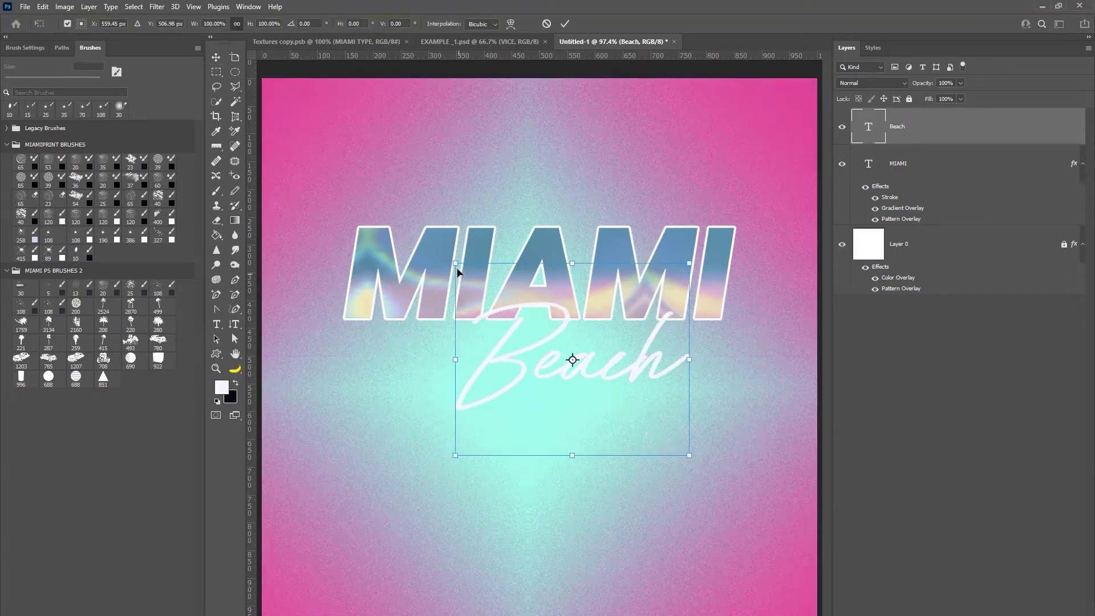
pyautogui.moveTo(455, 263); pyautogui.dragTo(366, 190)
pyautogui.moveTo(422, 309); pyautogui.dragTo(489, 346)
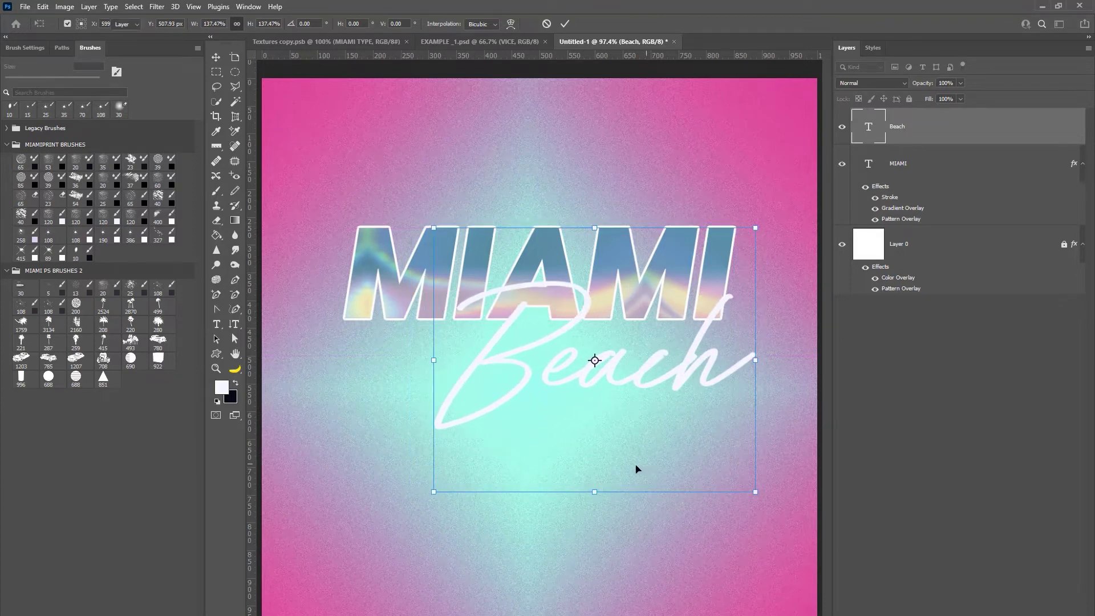
pyautogui.press('Return')
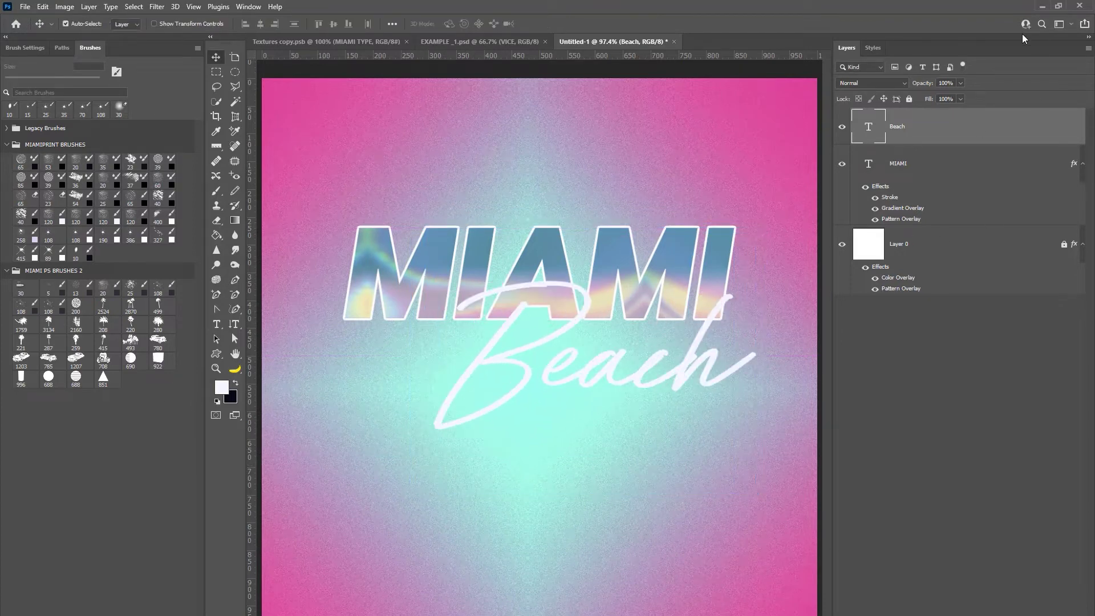
# Apply the pink neon glow style to the Beach text after trying a light pink glow
pyautogui.click(873, 48)
pyautogui.scroll(-3, 873, 498)
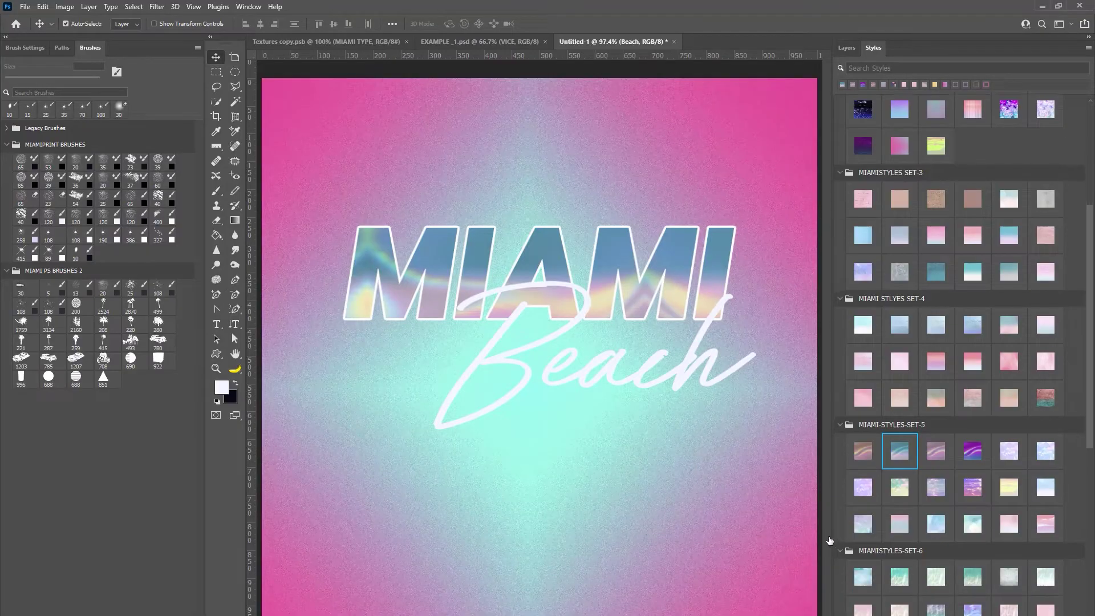
pyautogui.click(870, 498)
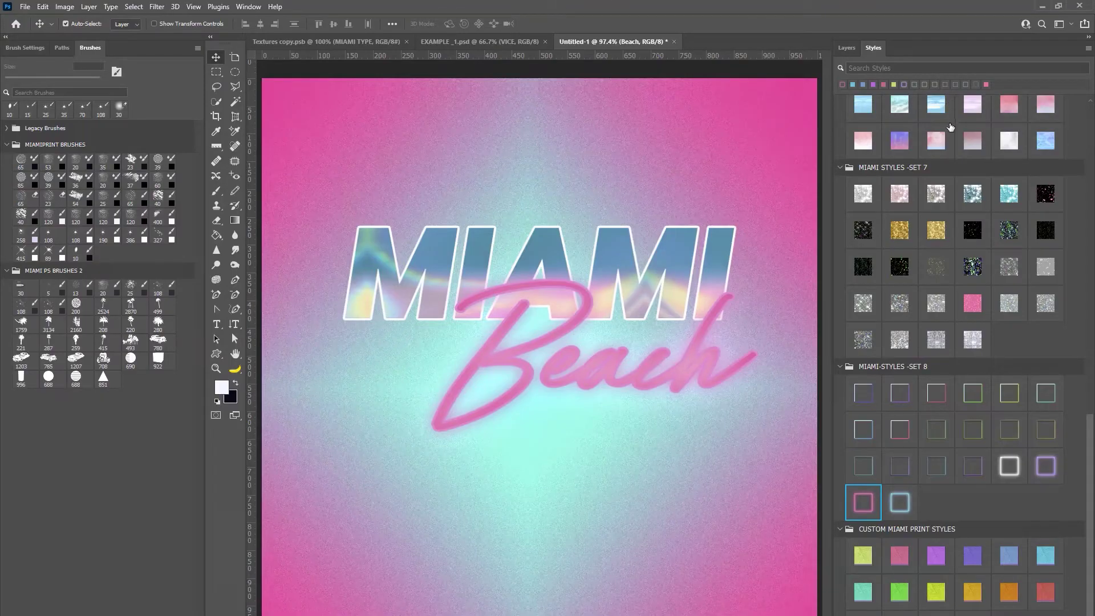
pyautogui.click(972, 104)
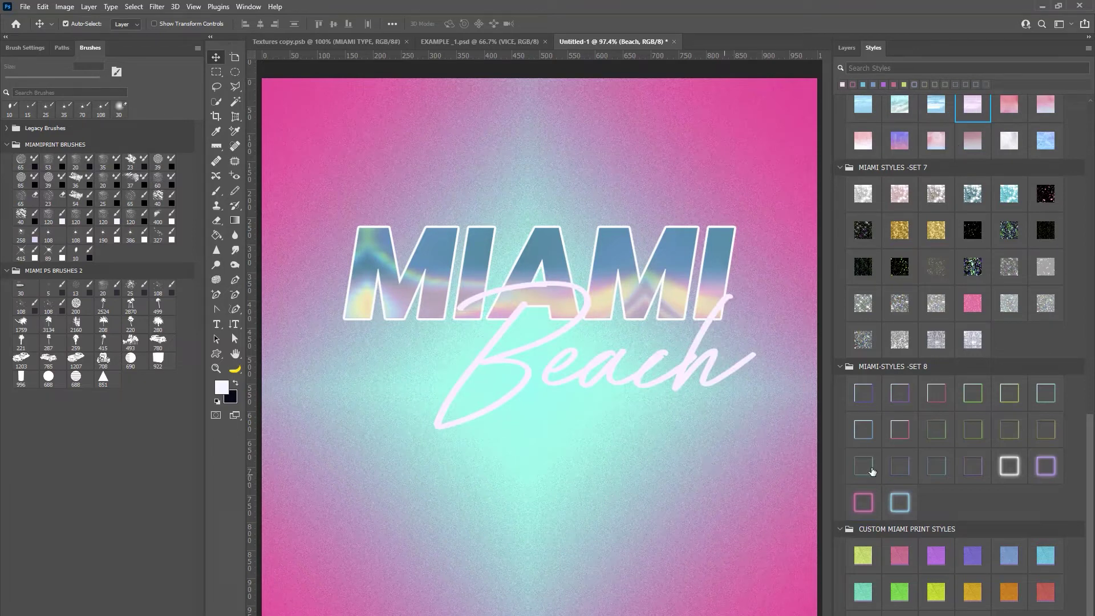
pyautogui.click(863, 502)
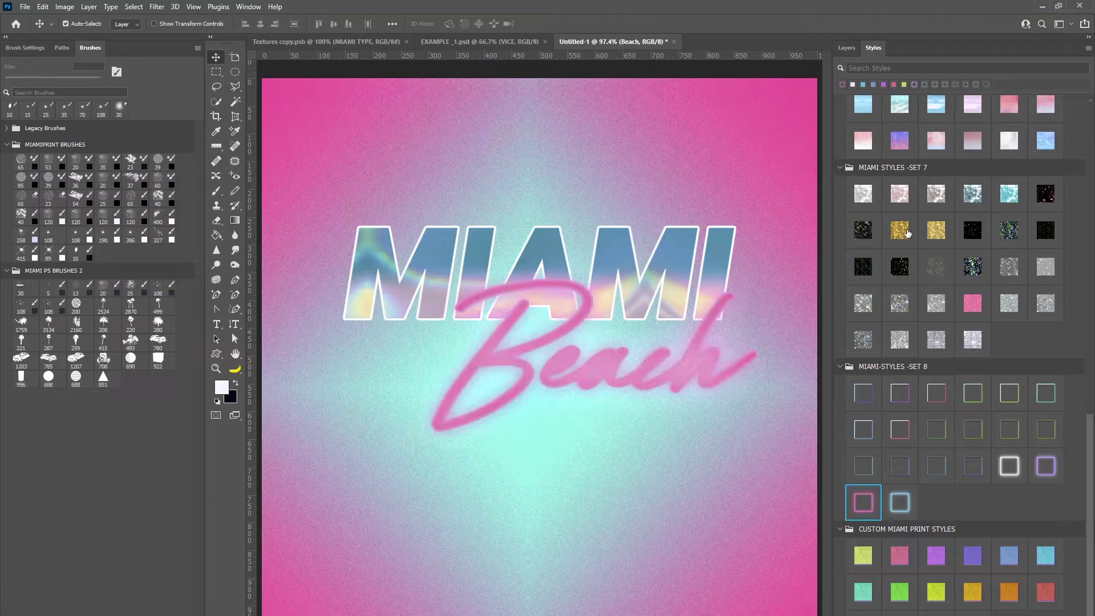
# Duplicate the Beach layer as 'Beach copy' and clear its layer style
pyautogui.click(846, 48)
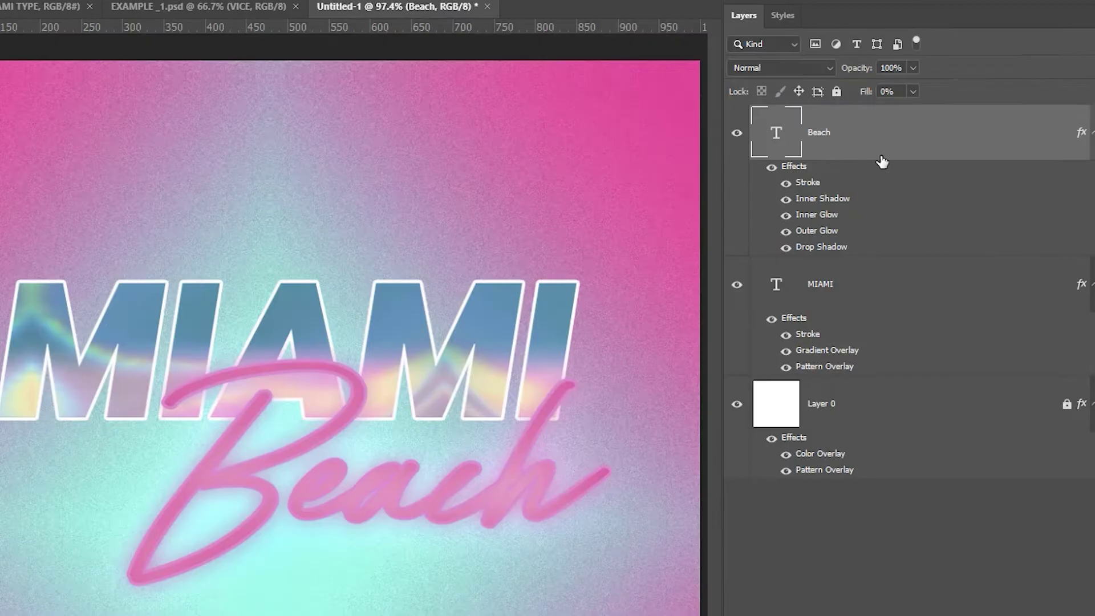
pyautogui.rightClick(939, 144)
pyautogui.click(923, 198)
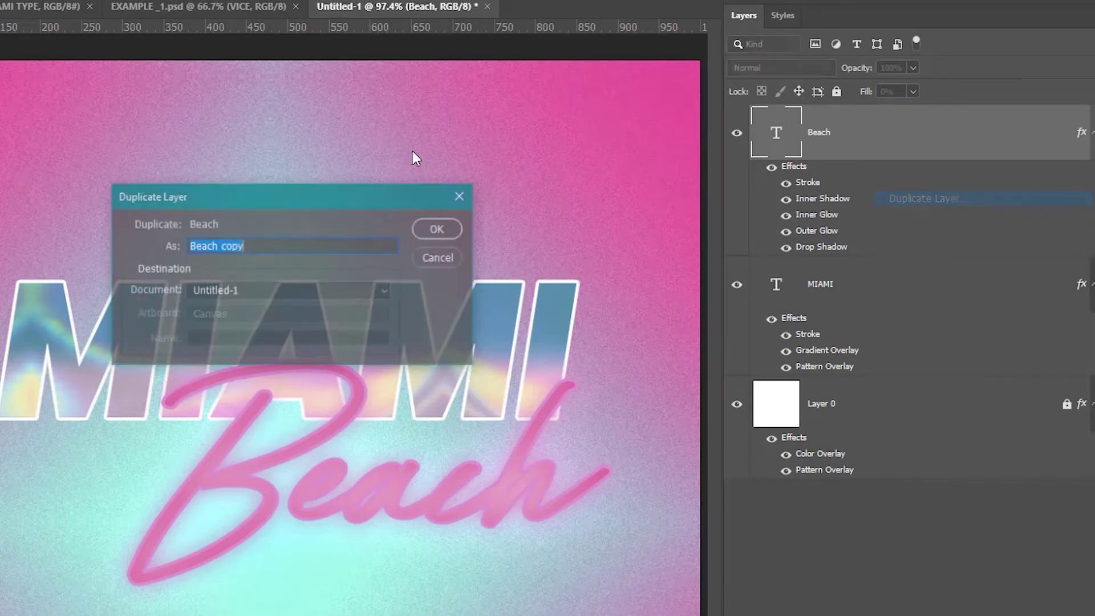
pyautogui.click(417, 227)
pyautogui.rightClick(936, 128)
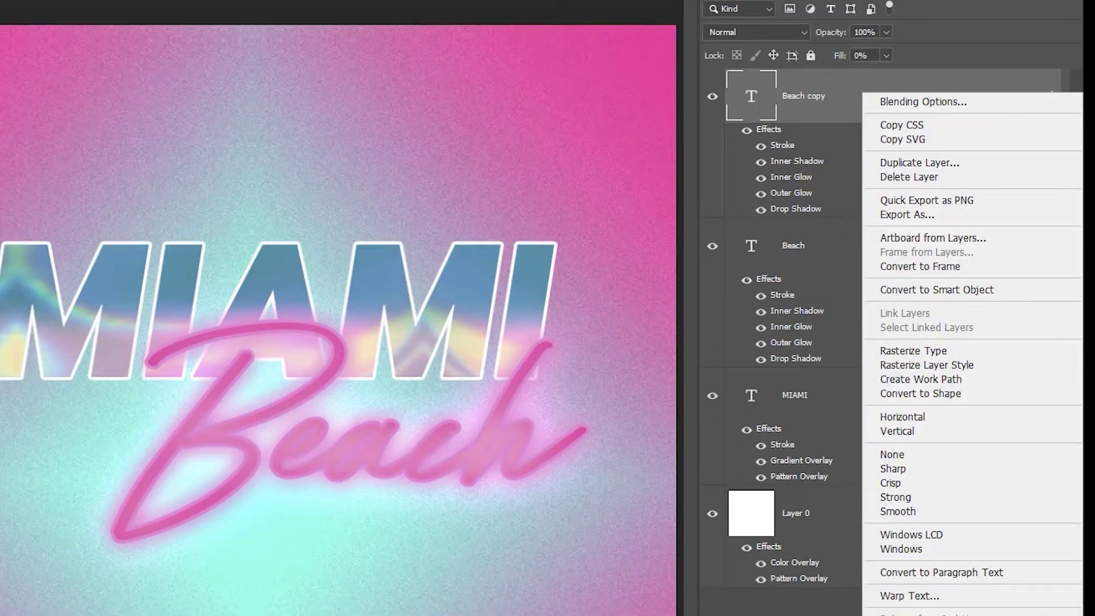
pyautogui.click(935, 613)
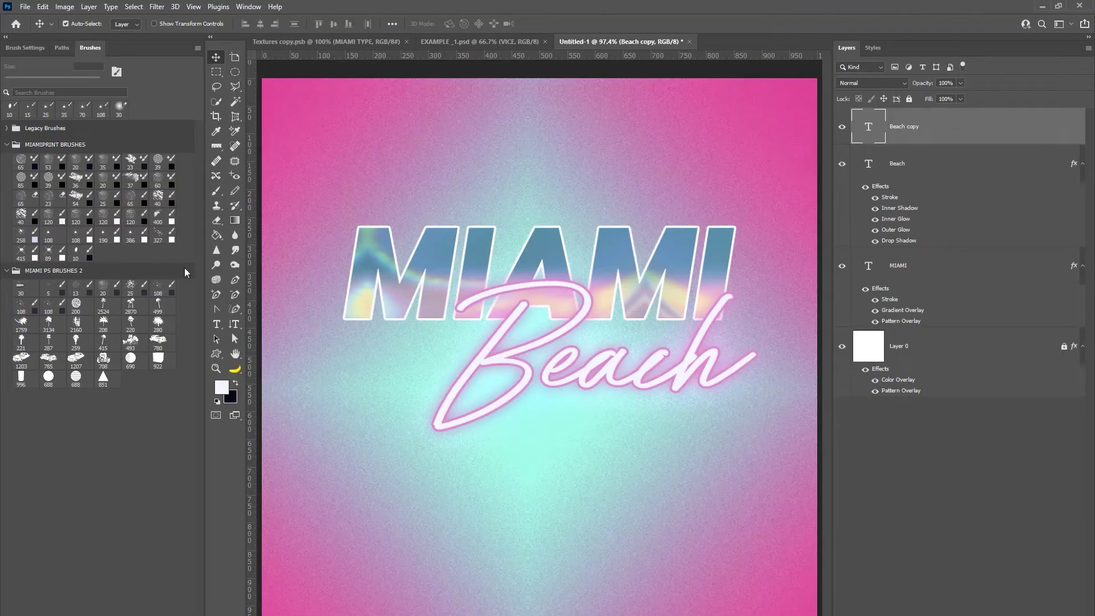
# Change the Beach layer's outer glow colour to the deeper pink fd127c
pyautogui.click(901, 161)
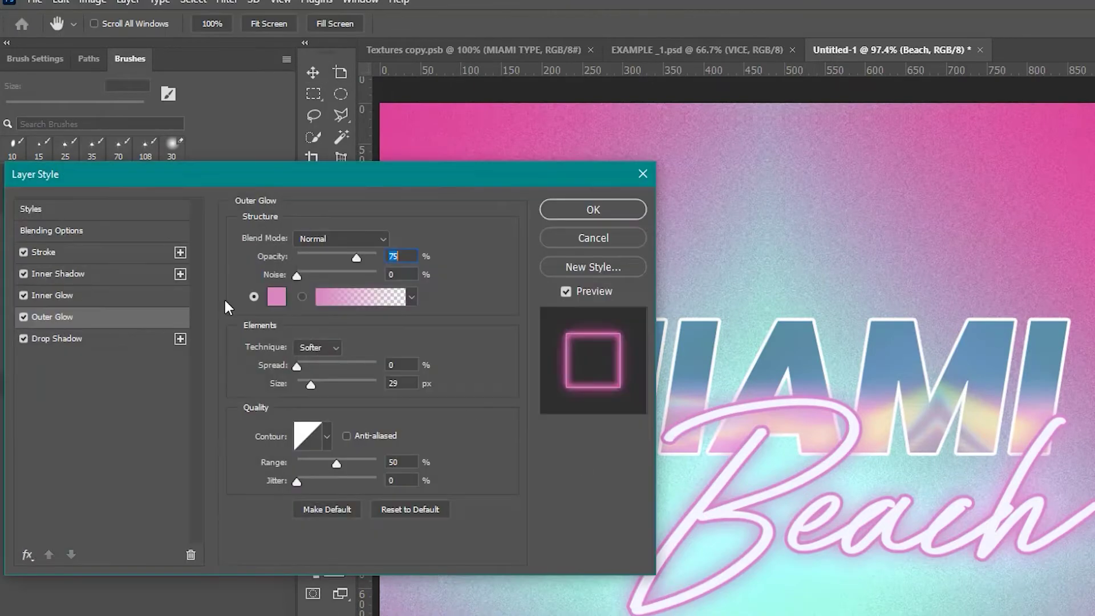
pyautogui.click(277, 296)
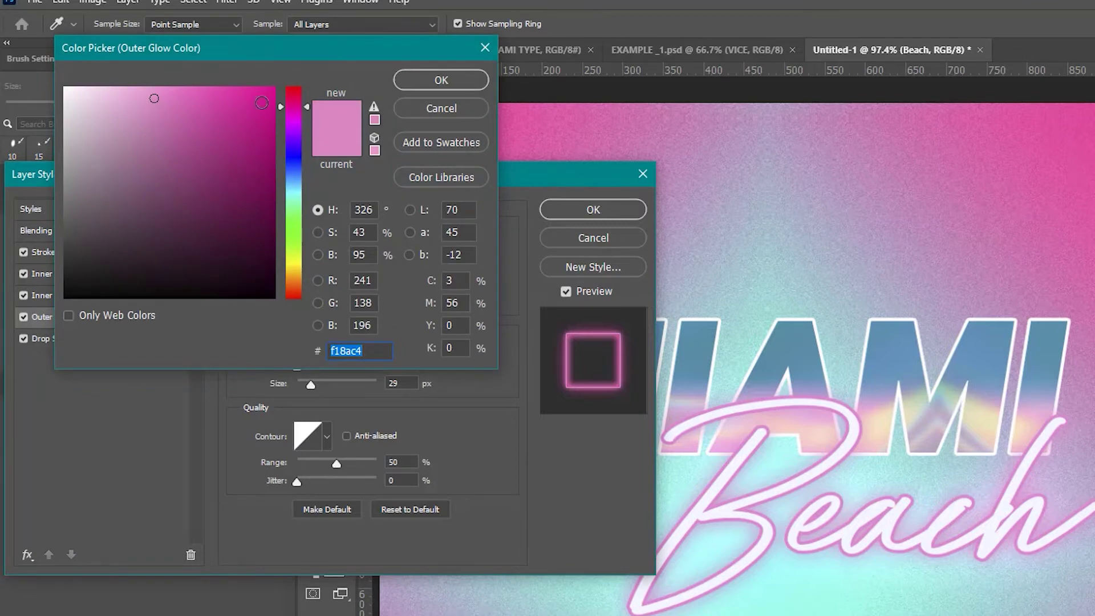
pyautogui.click(274, 98)
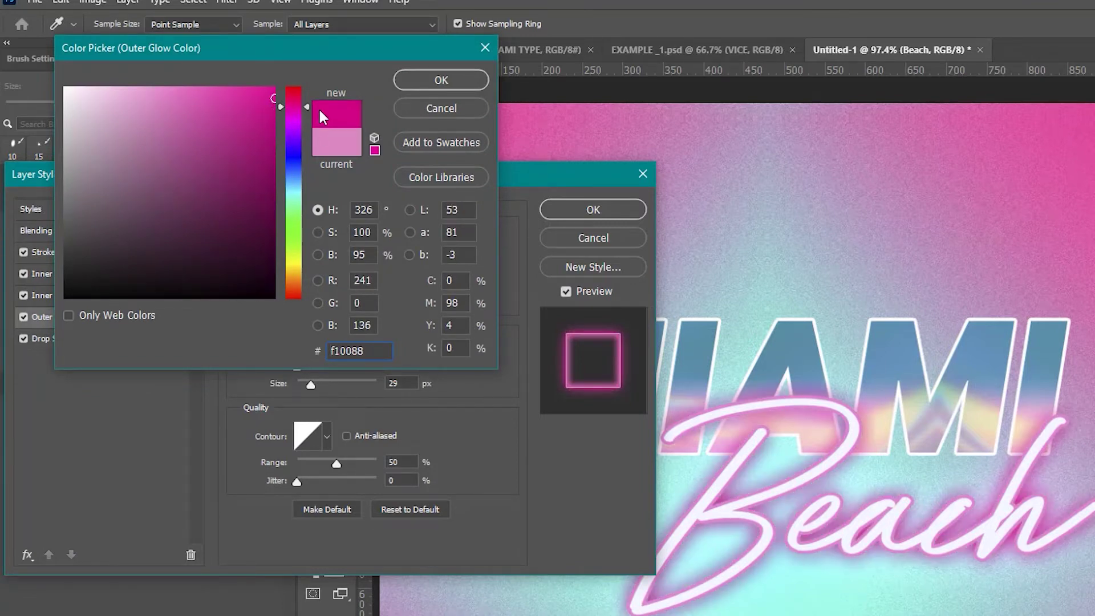
pyautogui.doubleClick(345, 350)
pyautogui.write('ff3e95')
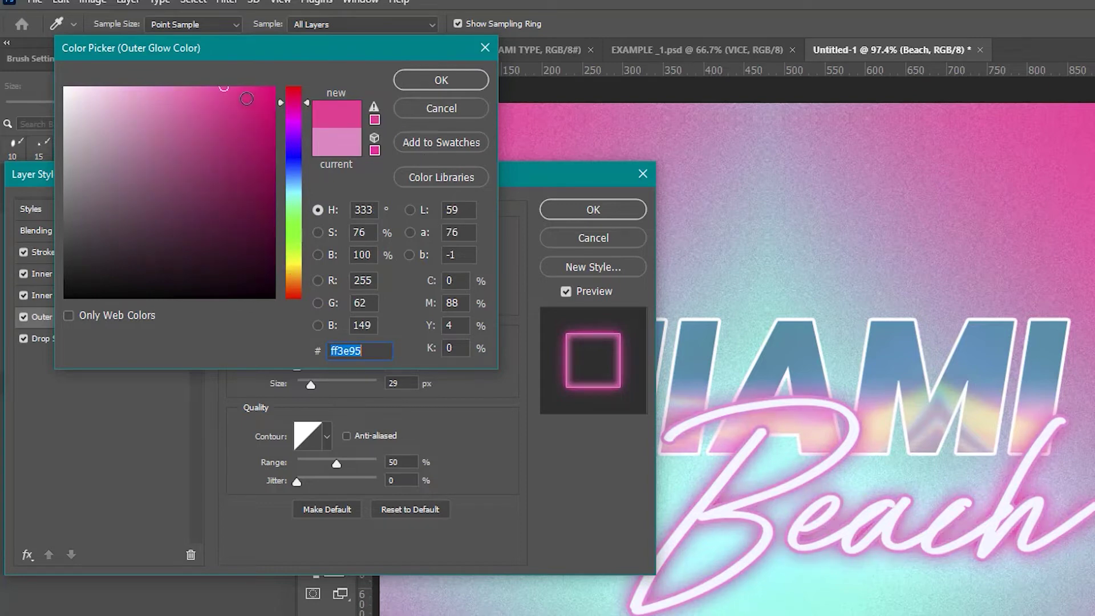
pyautogui.click(261, 89)
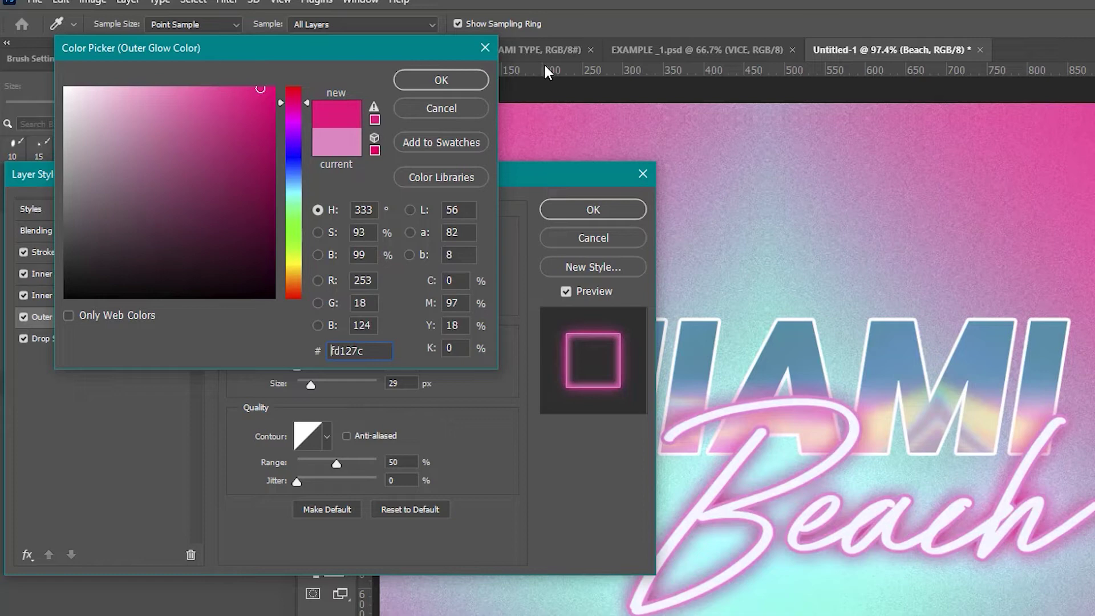
pyautogui.click(433, 79)
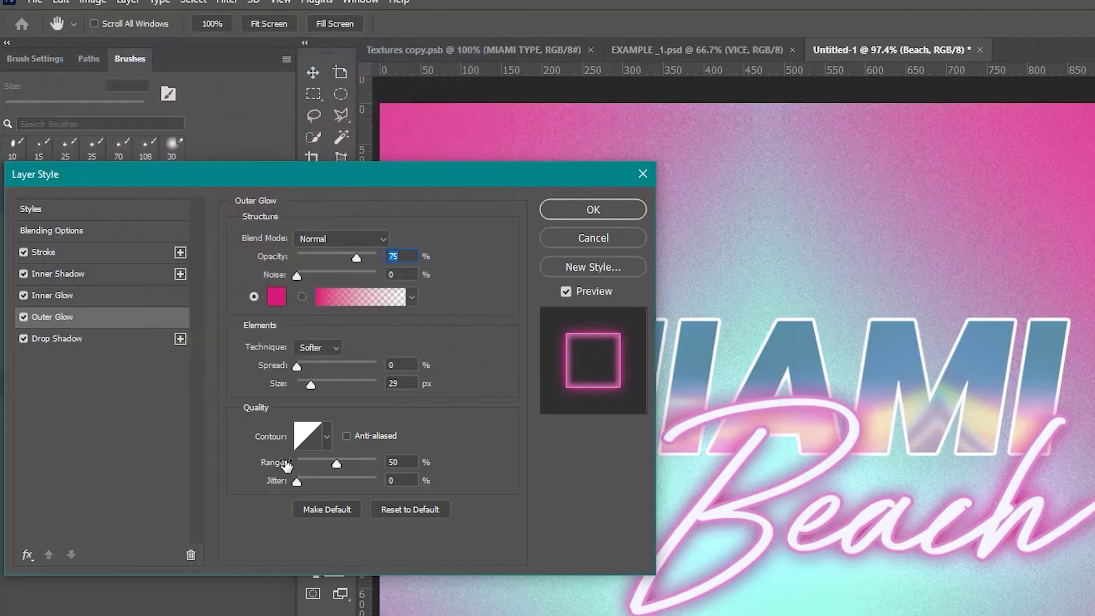
# Give the outer glow a rounded contour, 16 px size and 100% range
pyautogui.click(325, 437)
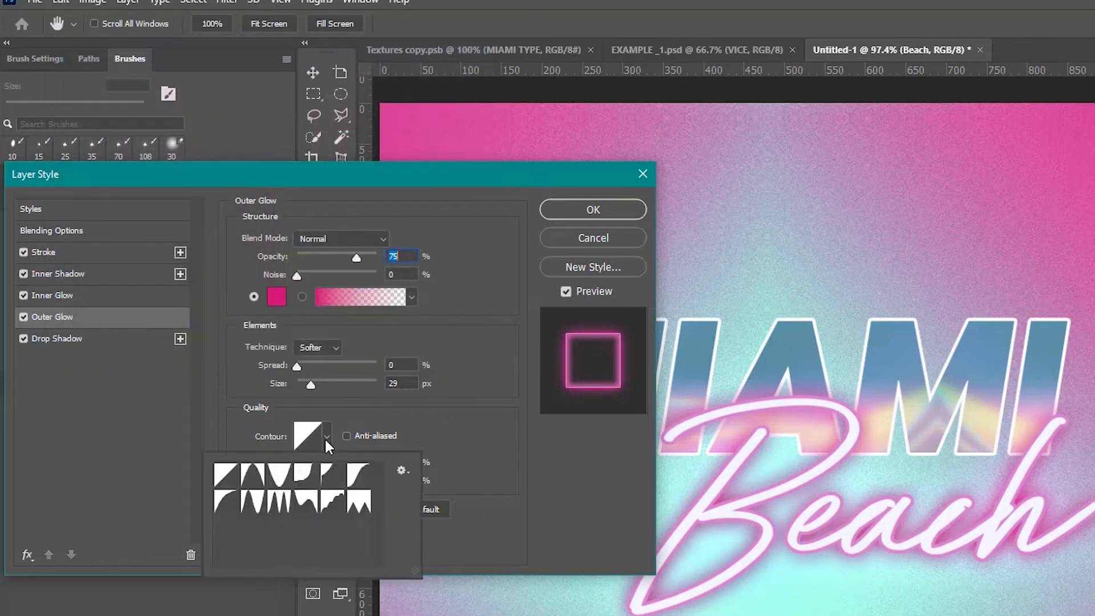
pyautogui.click(226, 503)
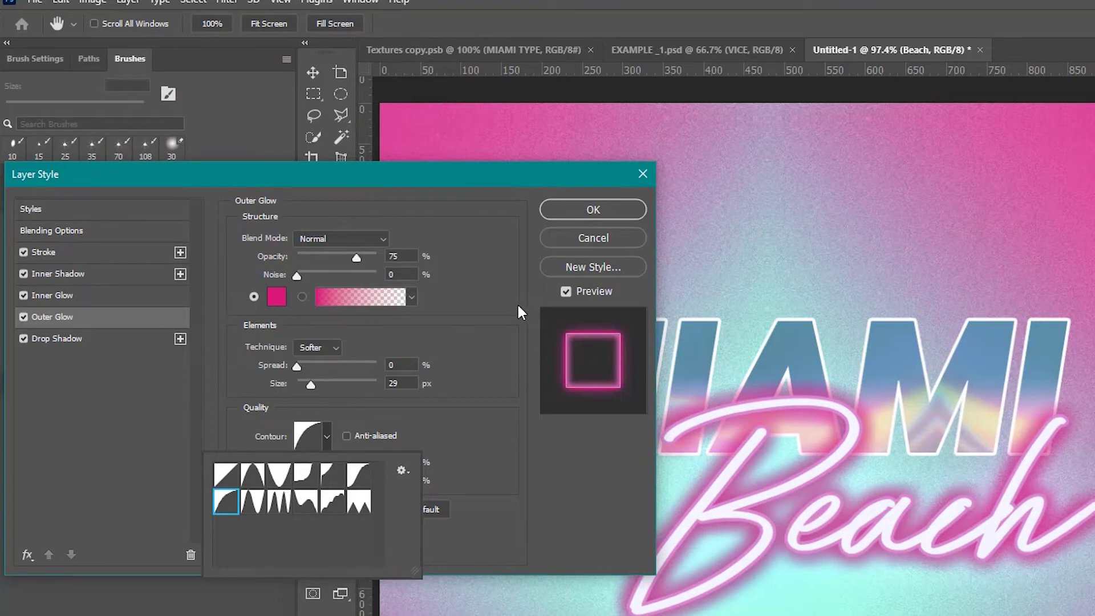
pyautogui.click(472, 195)
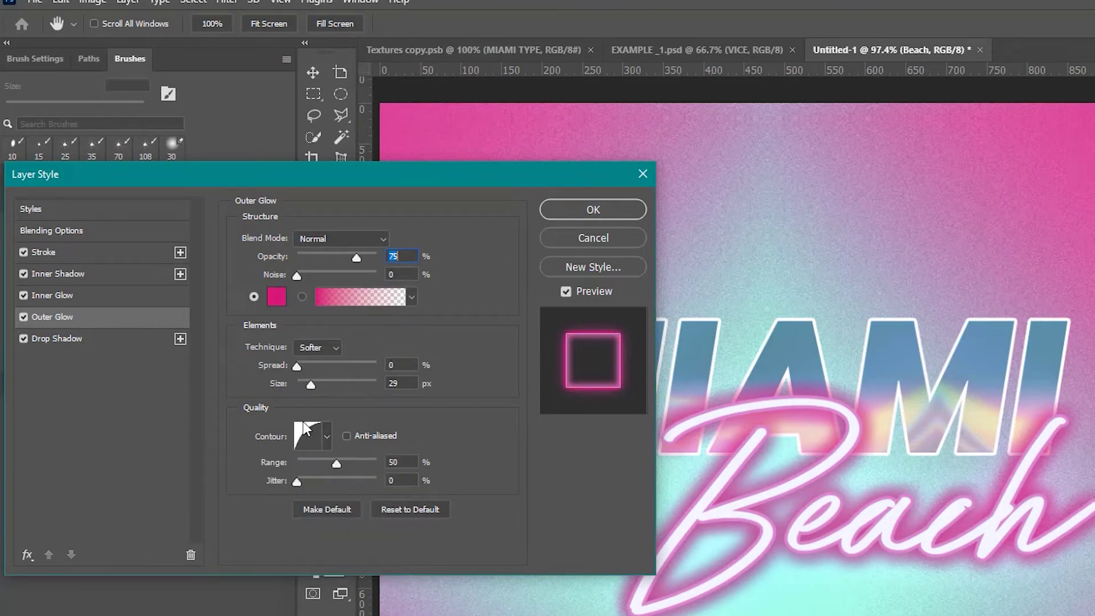
pyautogui.moveTo(295, 365); pyautogui.dragTo(308, 384)
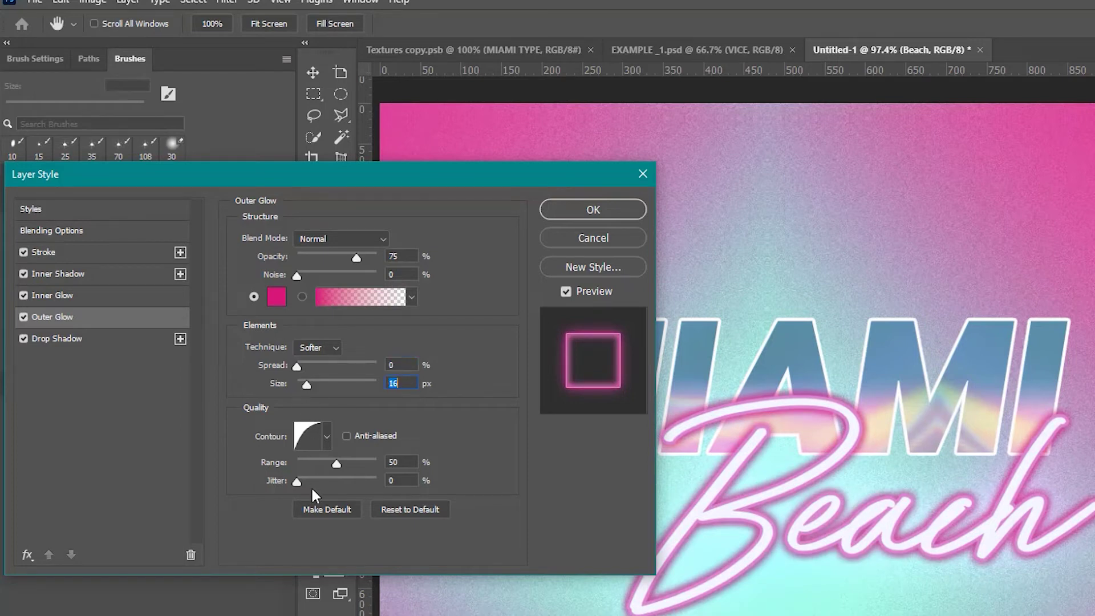
pyautogui.moveTo(337, 463); pyautogui.dragTo(381, 463)
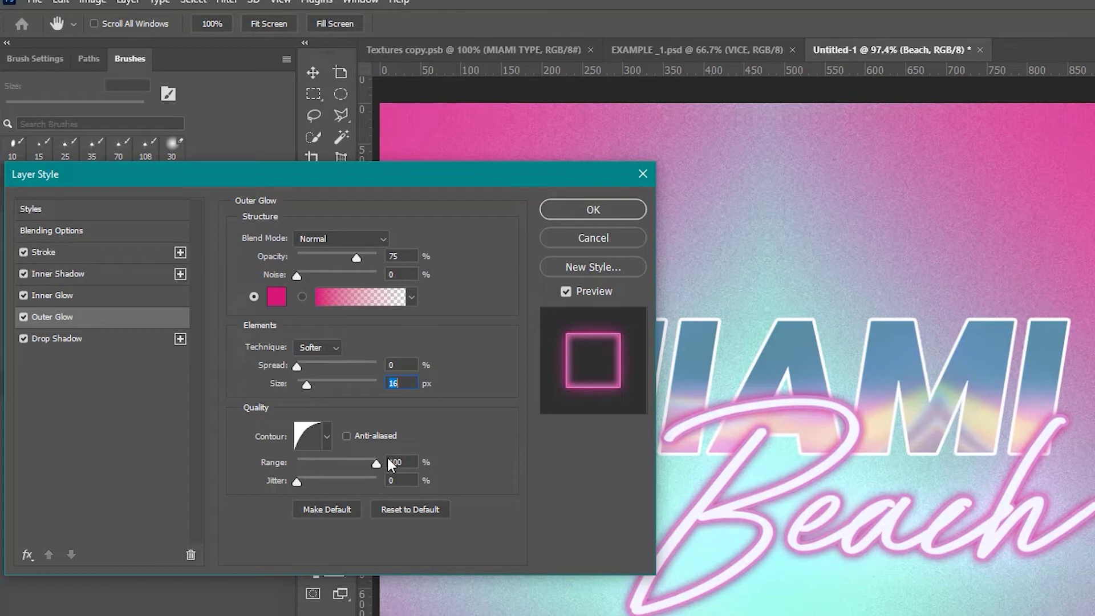
pyautogui.click(389, 463)
# Set the Beach inner glow colour to a deeper pink
pyautogui.click(88, 299)
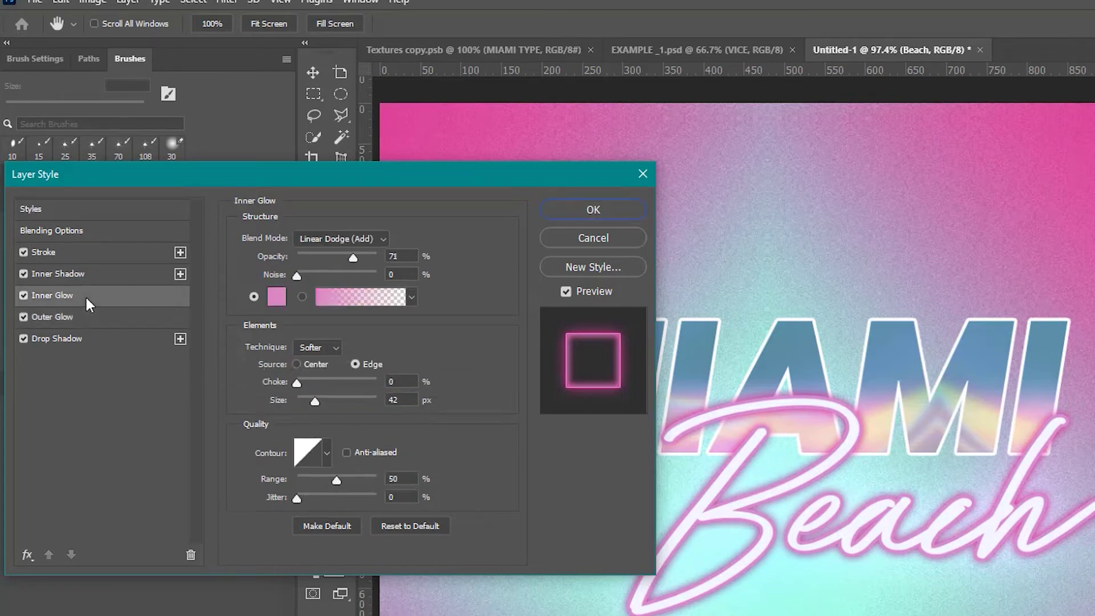
pyautogui.click(274, 297)
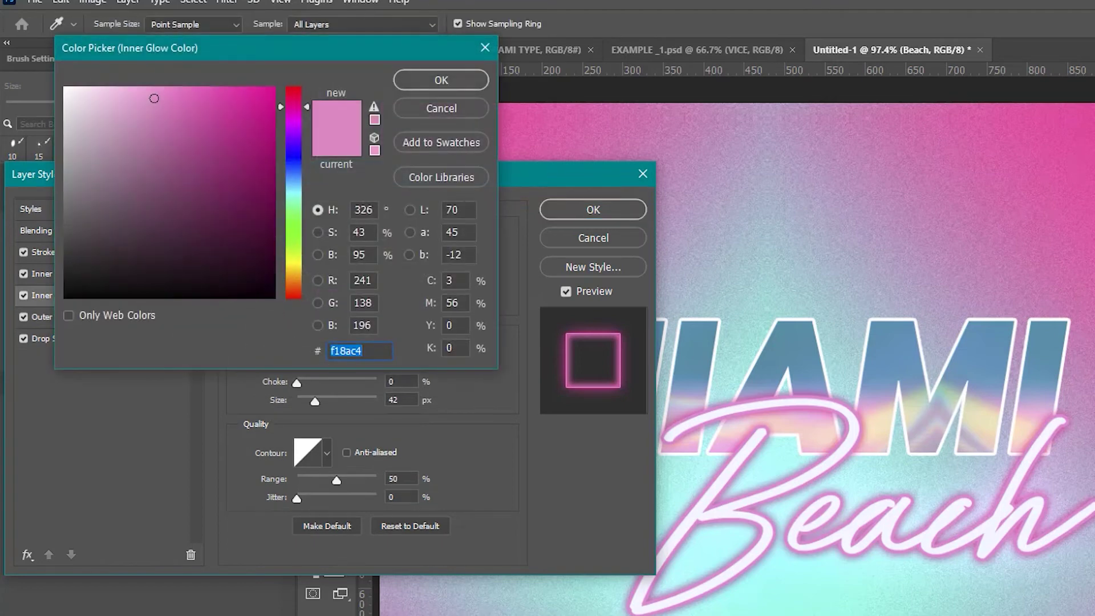
pyautogui.click(225, 88)
pyautogui.click(447, 80)
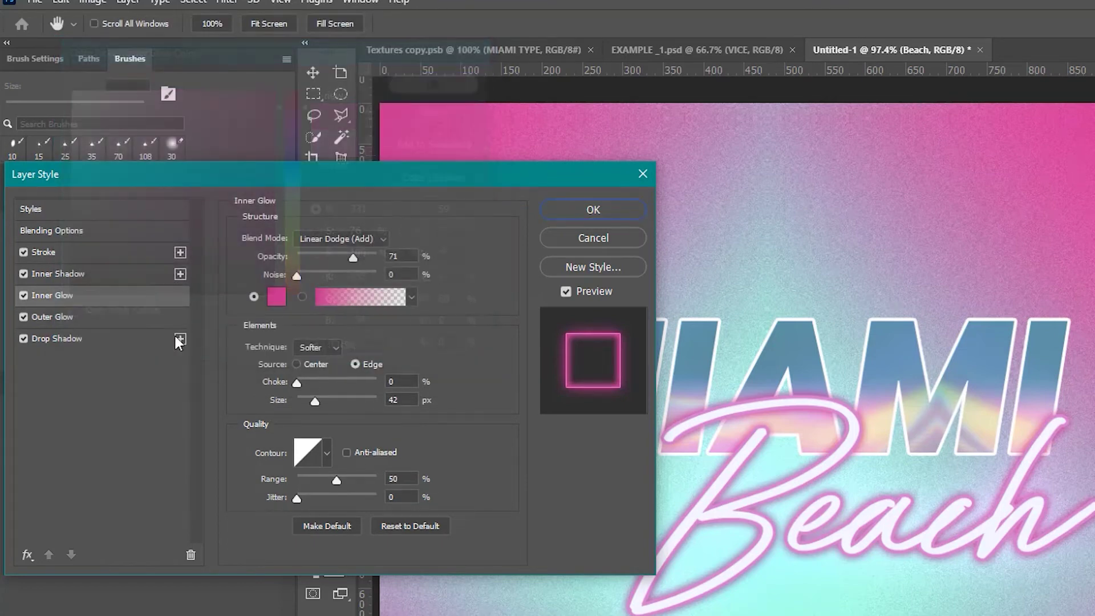
# Change the inner shadow colour to light pink f7a6f2
pyautogui.click(83, 279)
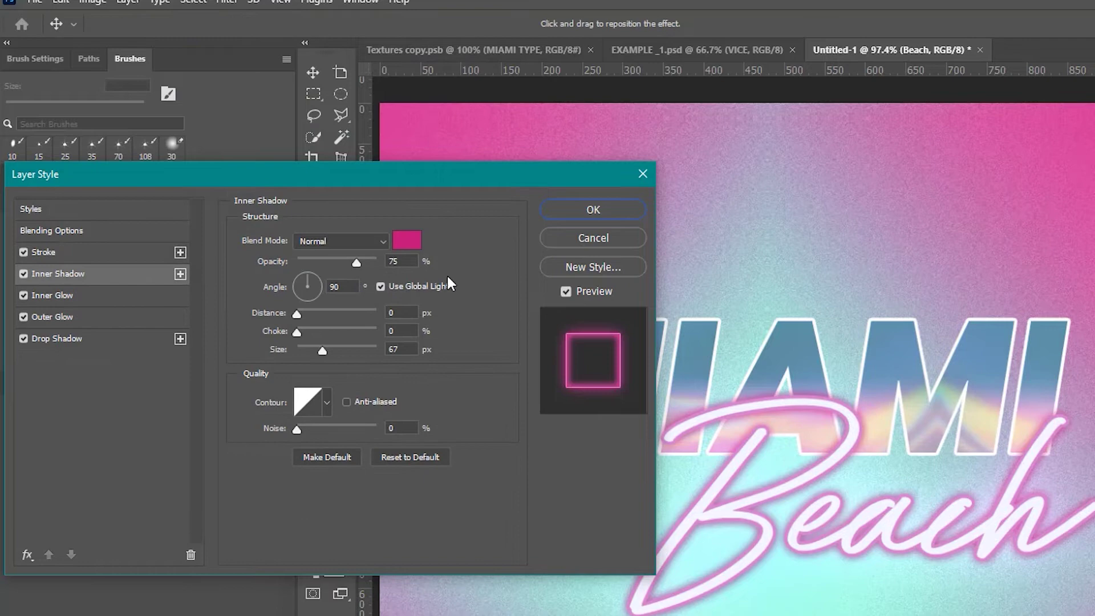
pyautogui.click(406, 240)
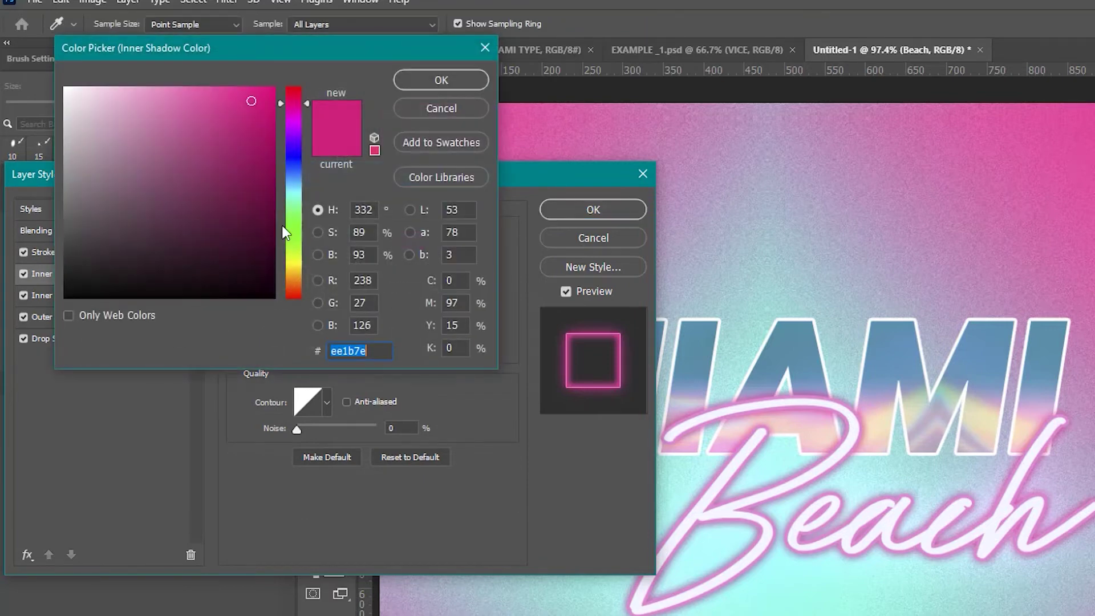
pyautogui.moveTo(281, 114); pyautogui.dragTo(289, 119)
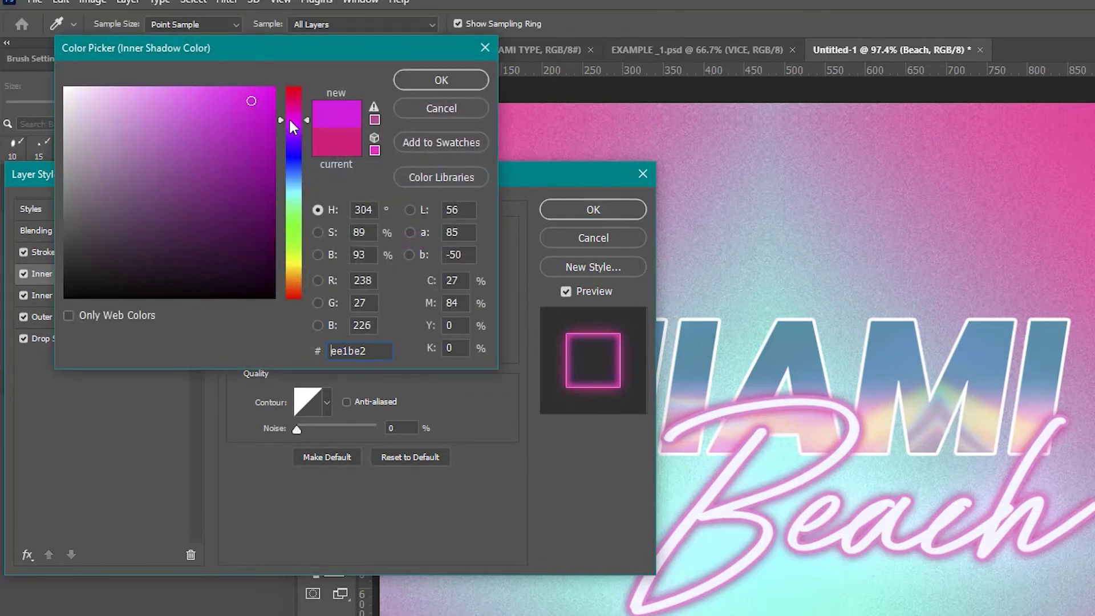
pyautogui.click(134, 94)
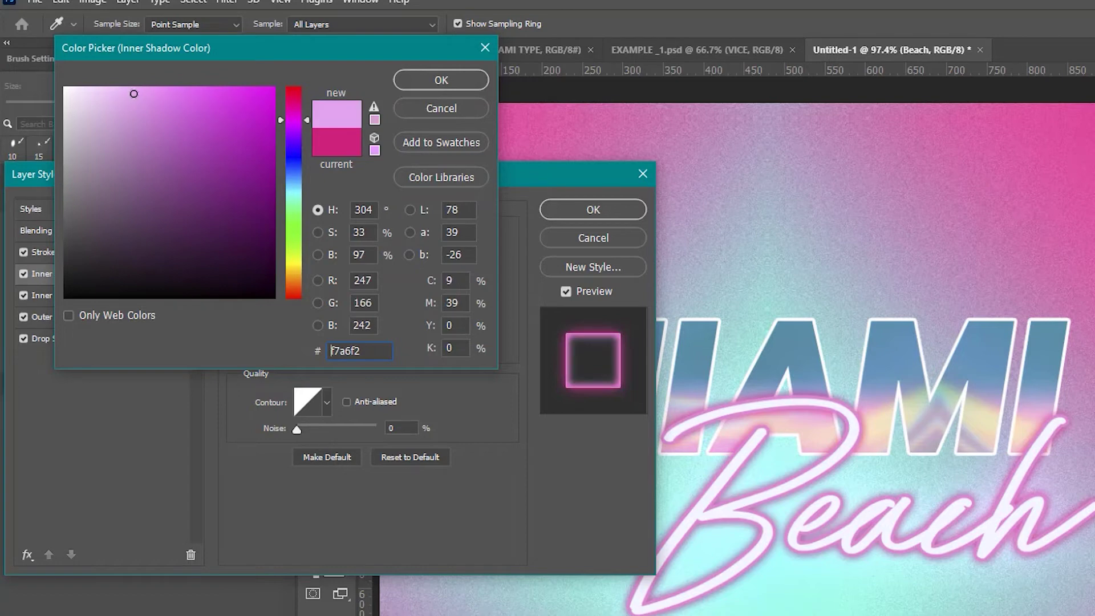
pyautogui.click(415, 80)
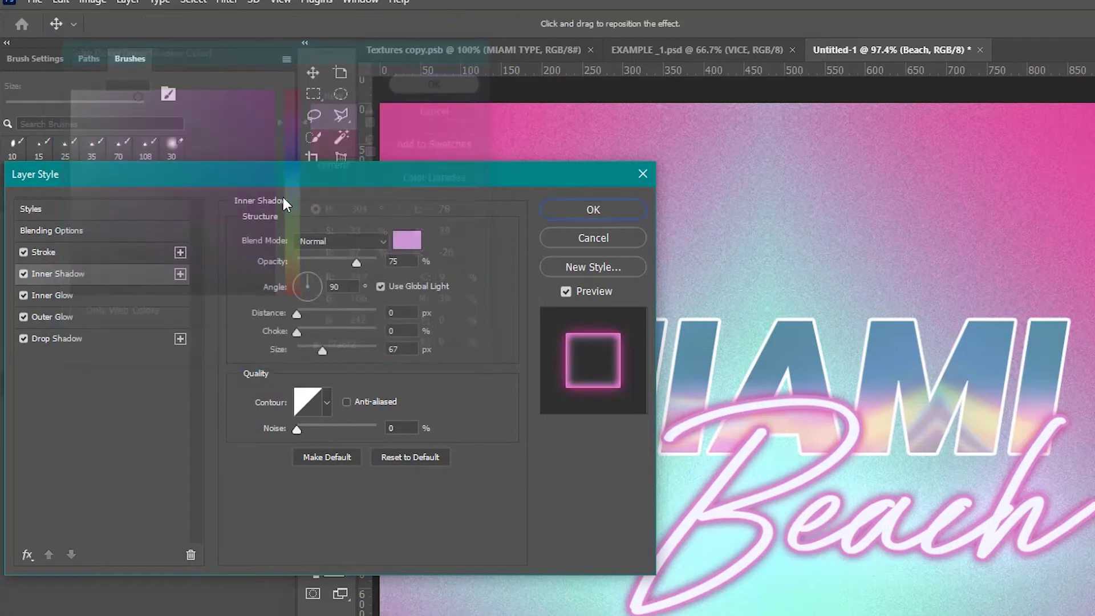
# Make the drop shadow colour near-black 040203 and apply the layer style
pyautogui.click(60, 337)
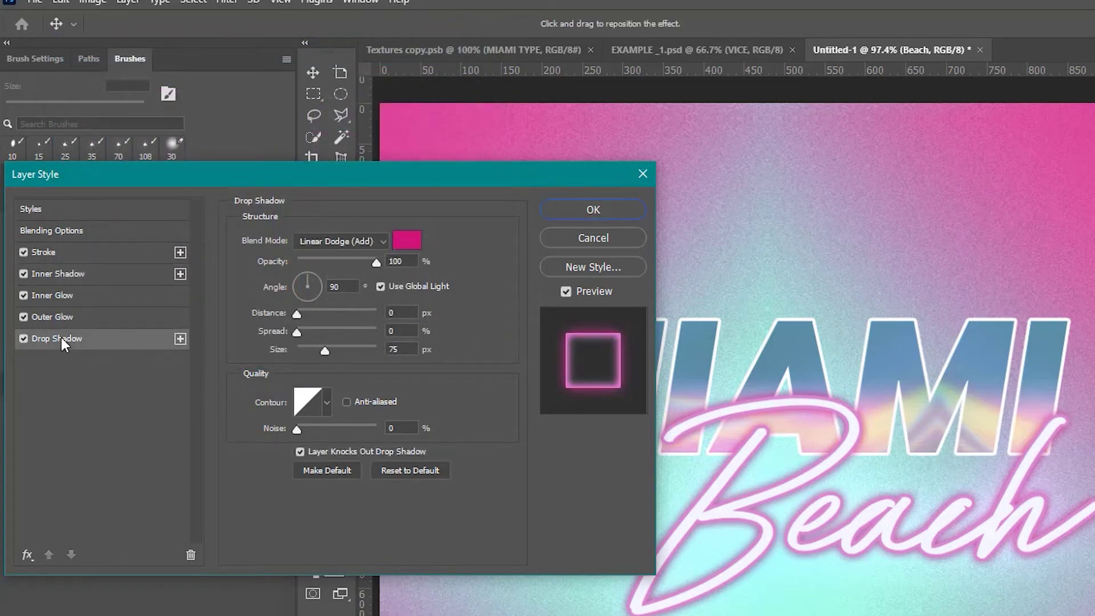
pyautogui.click(407, 240)
pyautogui.moveTo(176, 242); pyautogui.dragTo(179, 296)
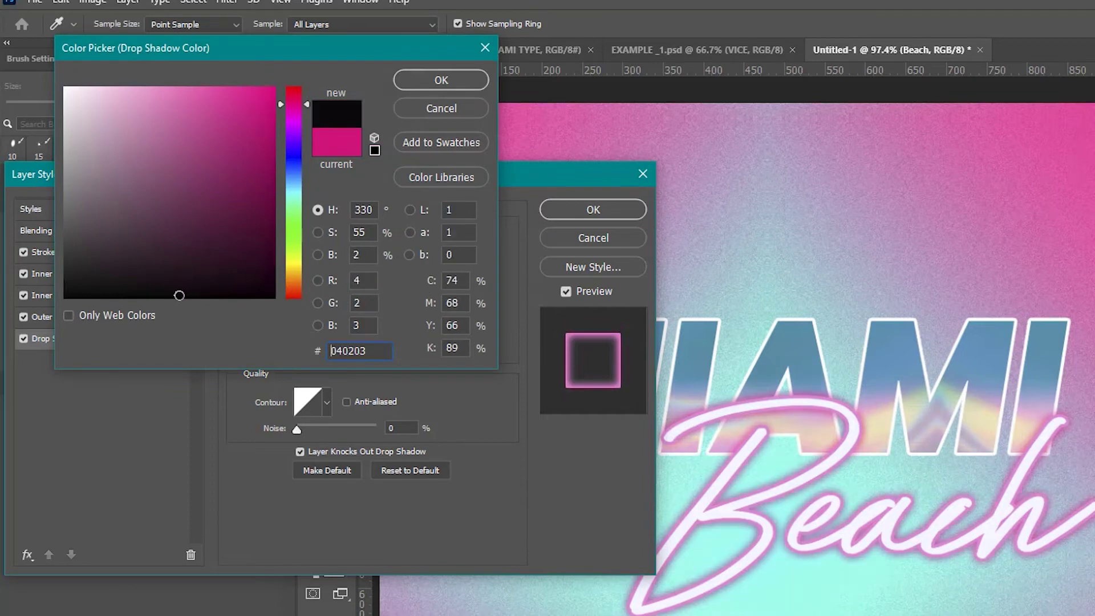
pyautogui.click(459, 77)
pyautogui.click(562, 211)
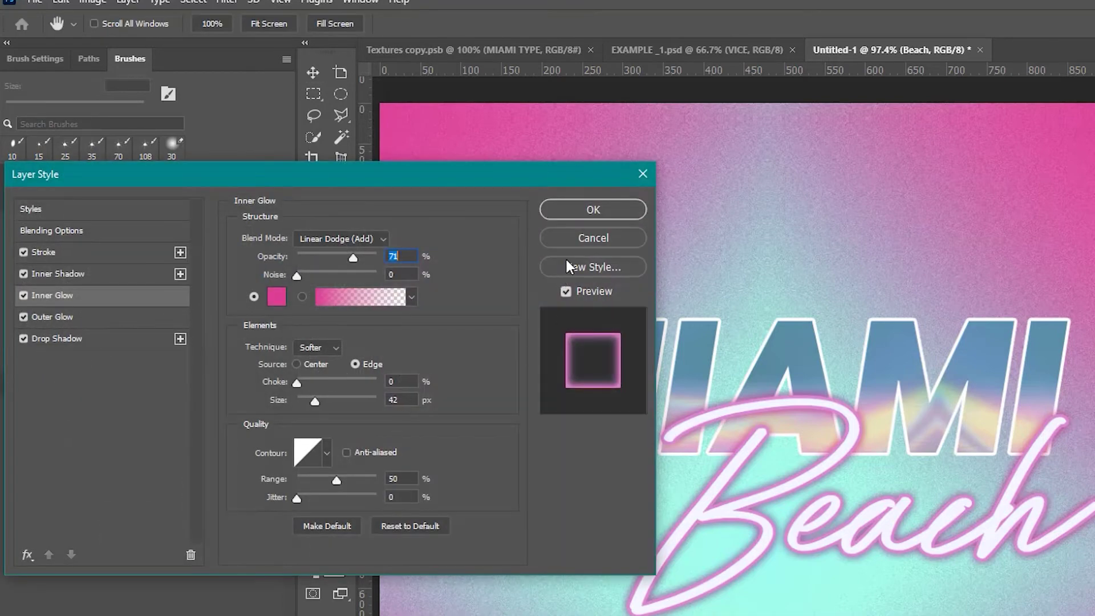
# Save Beach's effects as a new style named 'custom neon' and close Layer Style
pyautogui.click(564, 264)
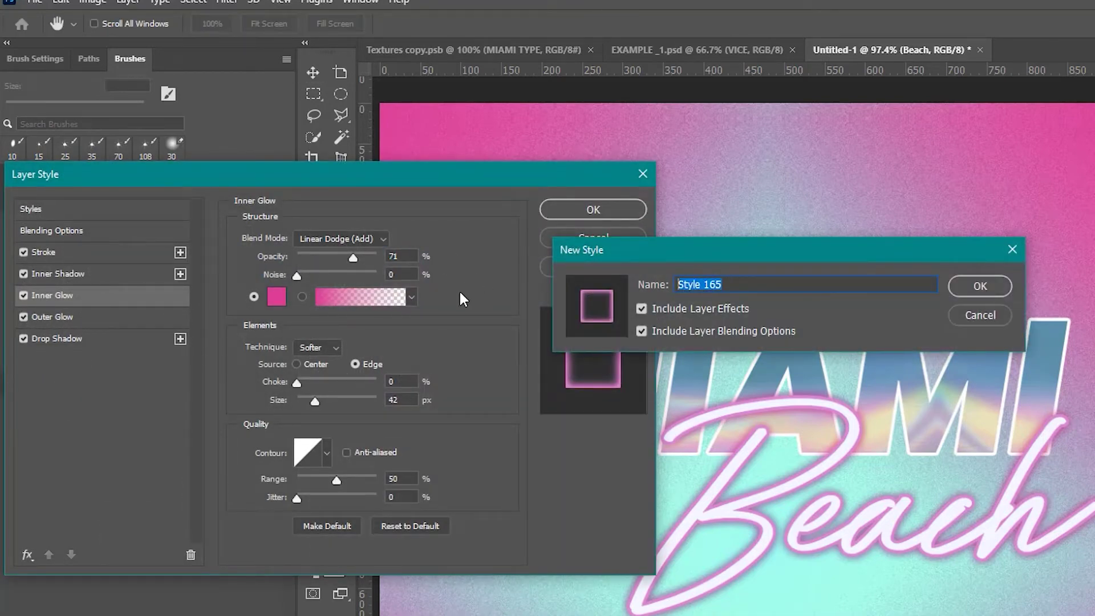
pyautogui.write('custom neon')
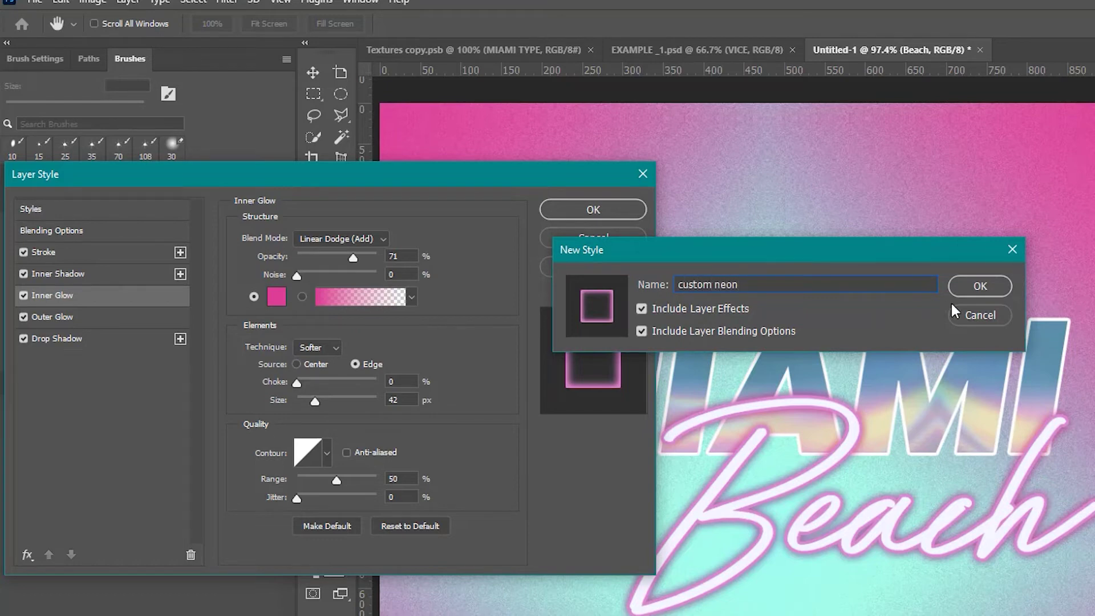
pyautogui.click(1001, 286)
pyautogui.click(572, 212)
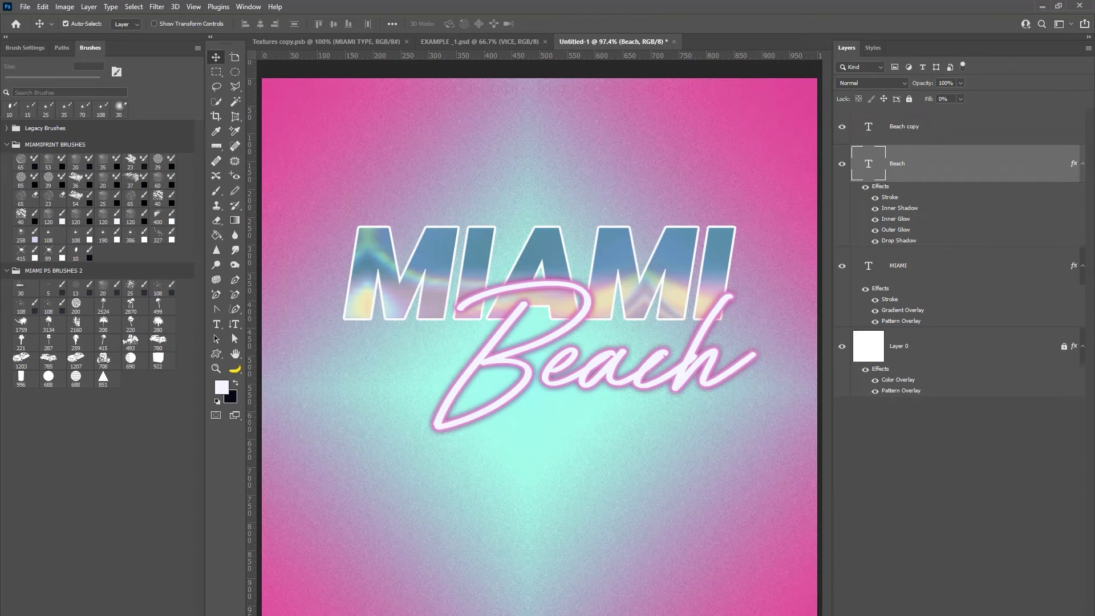
# Create a new empty layer and try scattered and palm tree brushes on it
pyautogui.hotkey('ctrl', 'shift', 'alt', 'n')
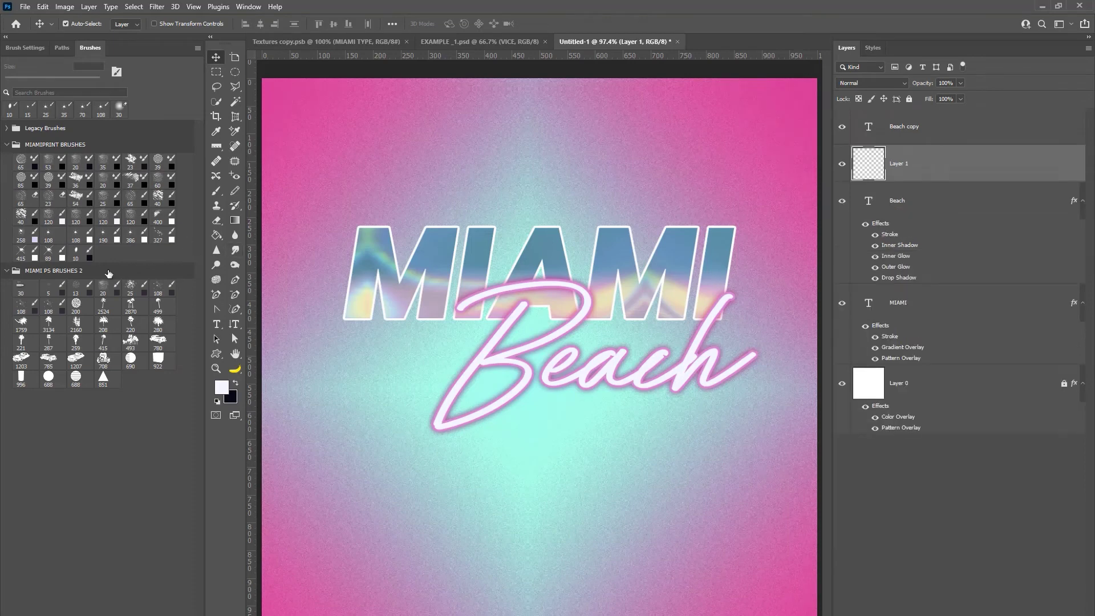
pyautogui.click(25, 308)
pyautogui.moveTo(469, 402)
pyautogui.mouseDown()
pyautogui.moveTo(396, 466)
pyautogui.moveTo(463, 555)
pyautogui.moveTo(664, 570)
pyautogui.mouseUp()
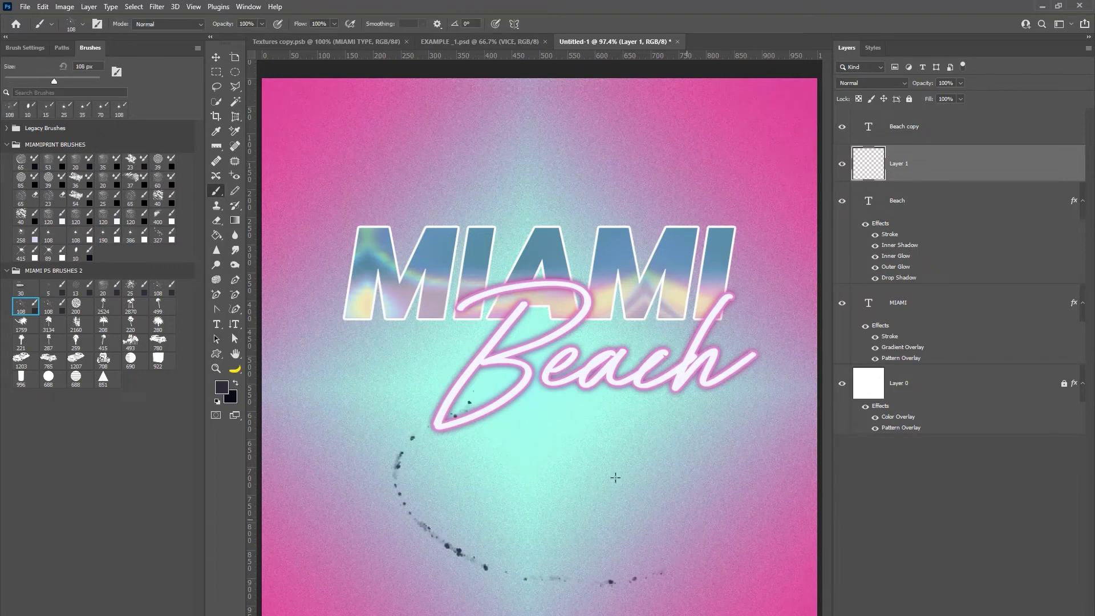
pyautogui.hotkey('ctrl', 'z')
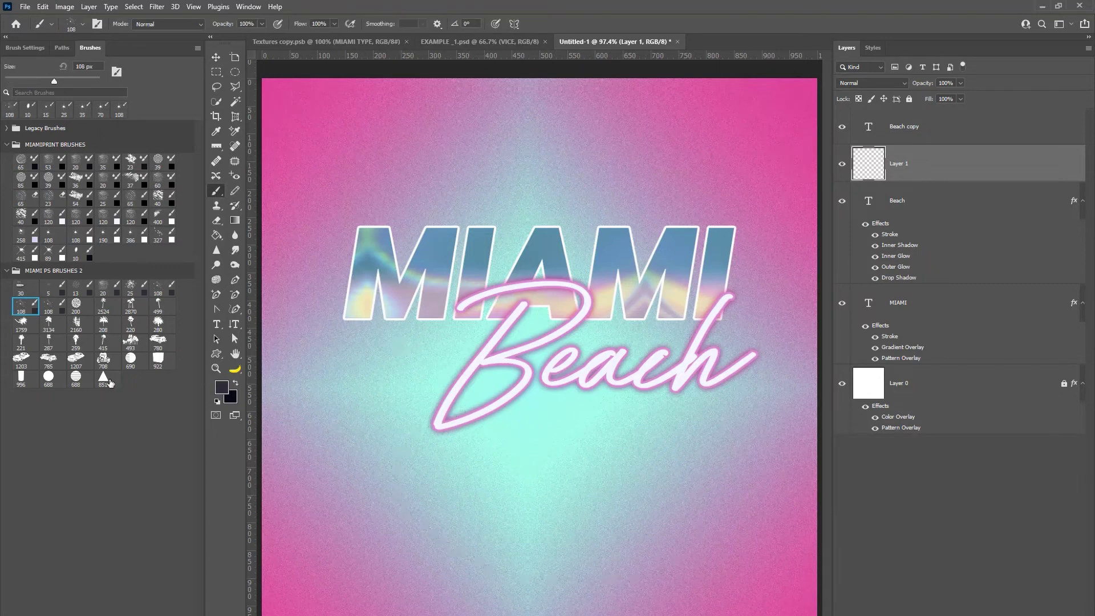
pyautogui.click(130, 324)
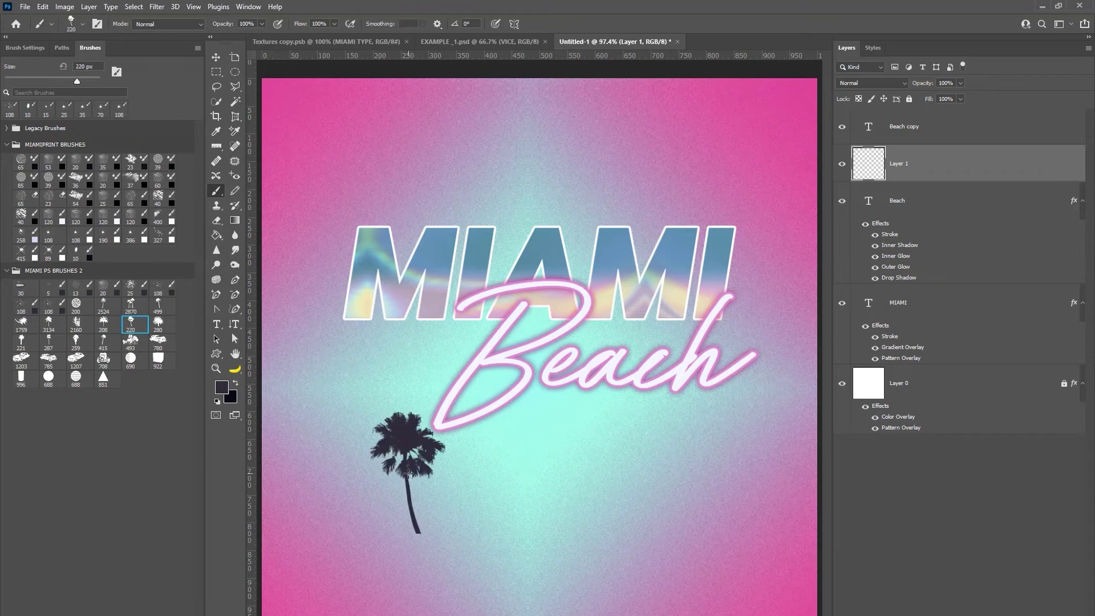
pyautogui.hotkey('ctrl', 'z')
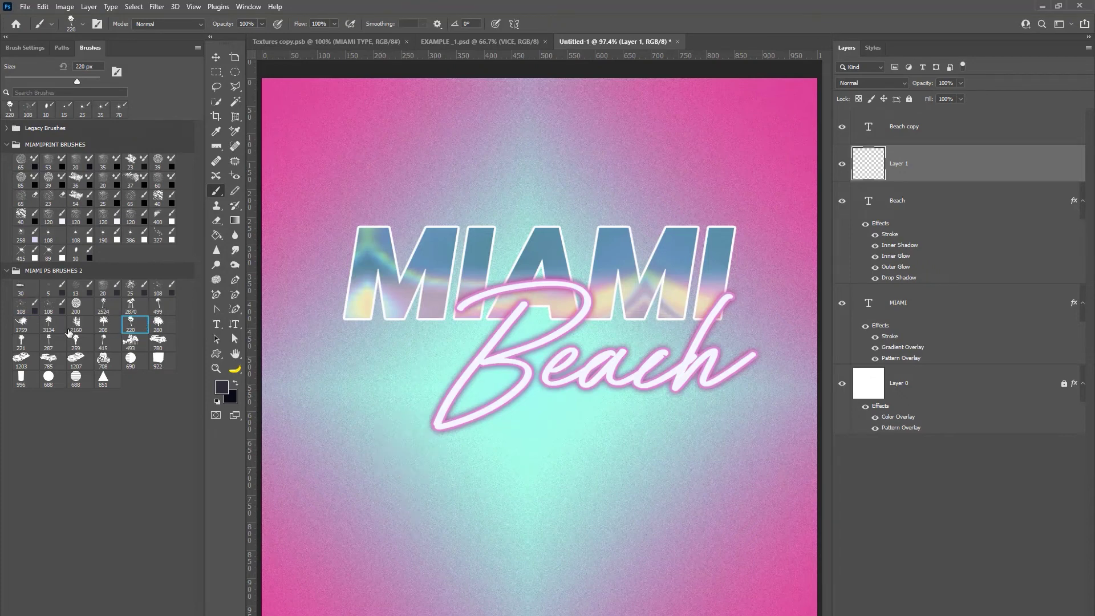
# Switch to a larger palm tree brush and test stamps at different sizes
pyautogui.click(49, 323)
pyautogui.click(418, 539)
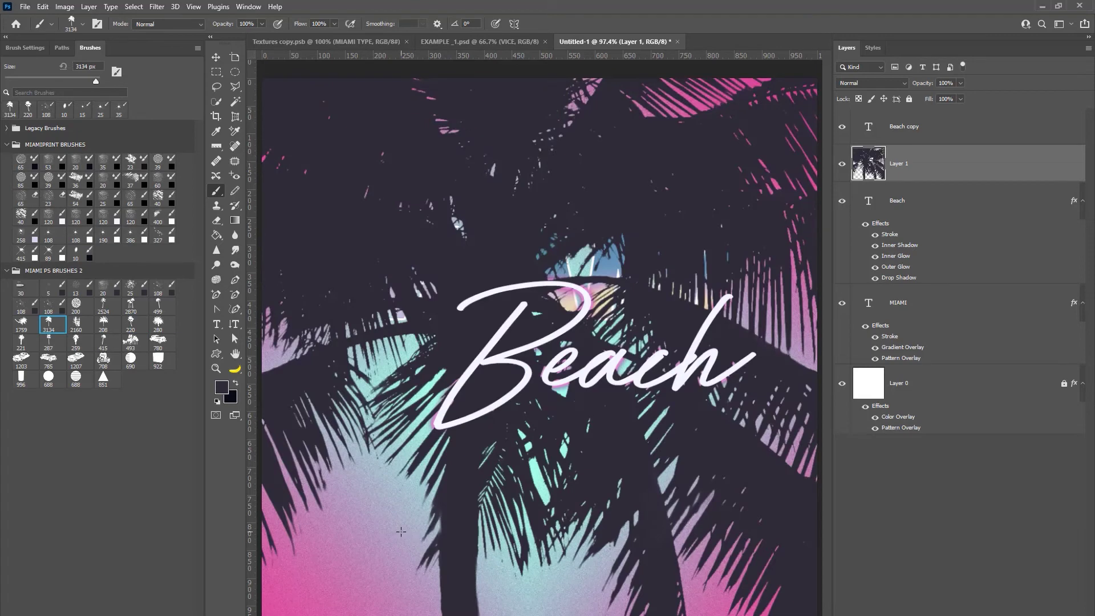
pyautogui.hotkey('ctrl', 'z')
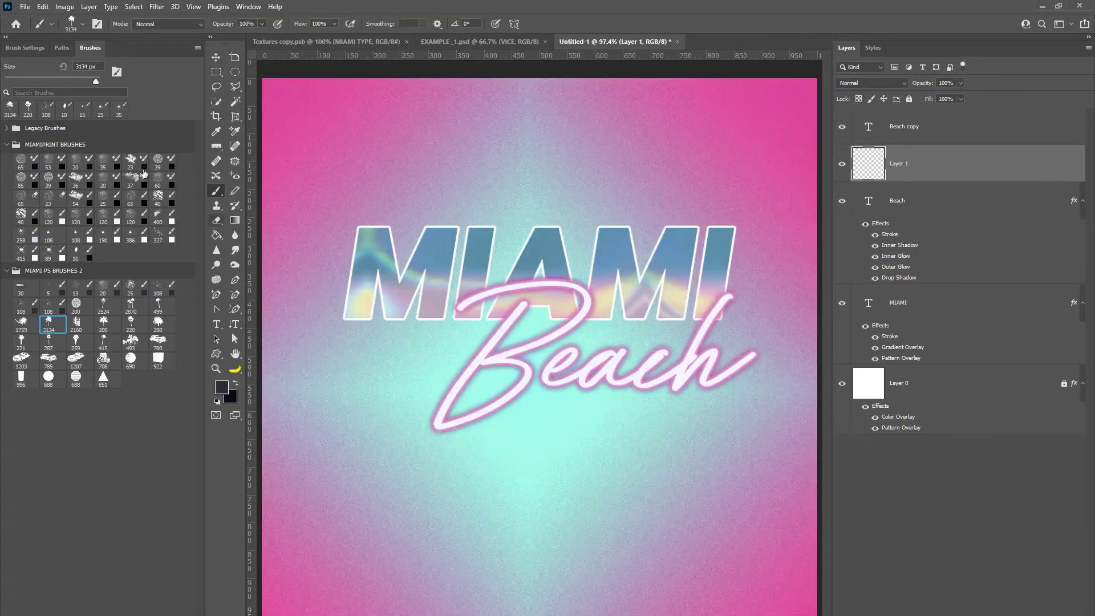
pyautogui.moveTo(96, 83); pyautogui.dragTo(78, 83)
pyautogui.click(426, 516)
pyautogui.hotkey('ctrl', 'z')
# Stamp the palm silhouette behind the title and move Layer 1 beneath MIAMI
pyautogui.press(']')
pyautogui.press(']')
pyautogui.press(']')
pyautogui.press(']')
pyautogui.press(']')
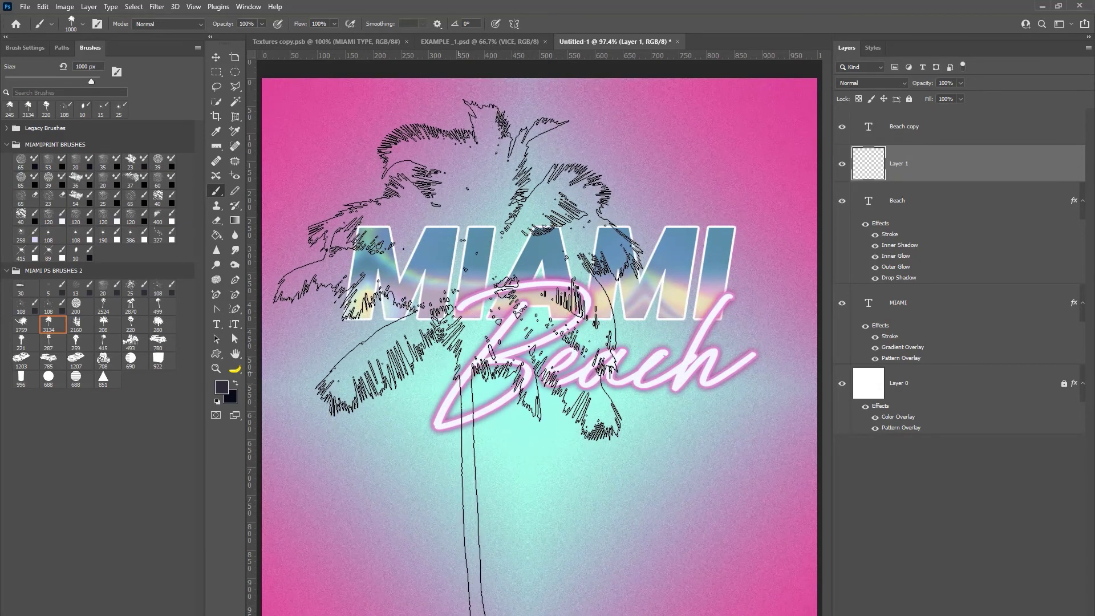
pyautogui.click(458, 374)
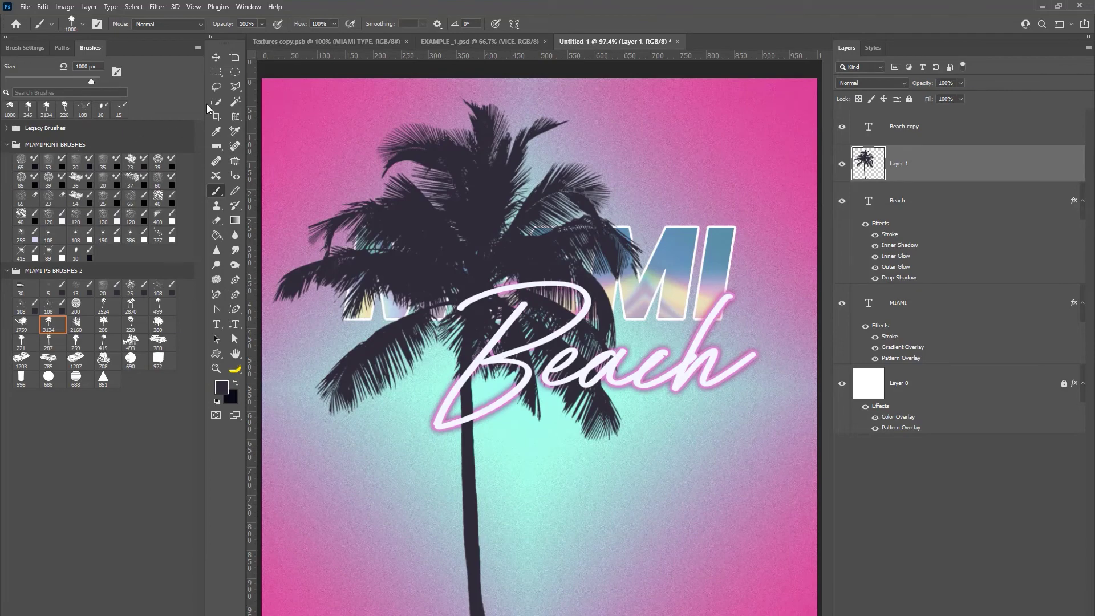
pyautogui.click(215, 57)
pyautogui.moveTo(929, 162); pyautogui.dragTo(940, 368)
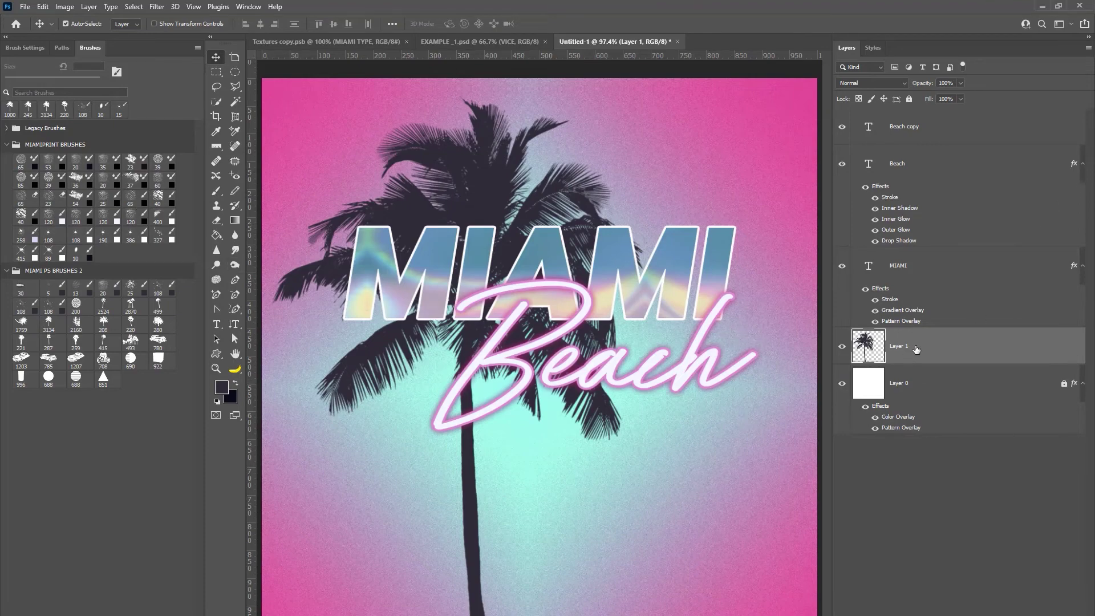
# Duplicate Layer 1 to create Layer 1 copy
pyautogui.rightClick(913, 347)
pyautogui.click(947, 240)
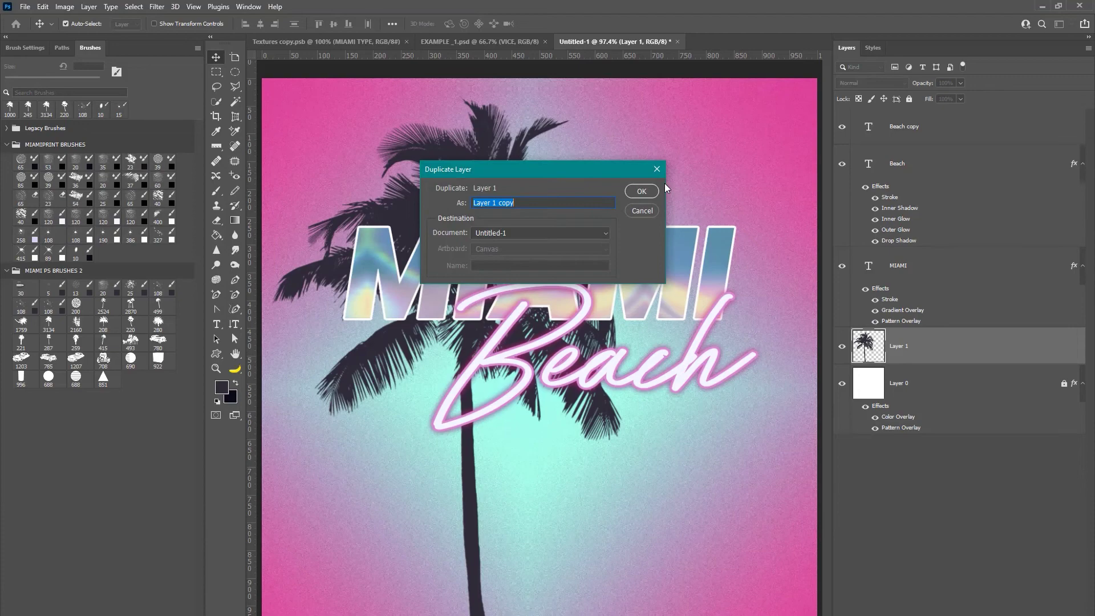
pyautogui.click(643, 190)
# Apply a 1.2 px Gaussian Blur to the palm copy and shift it right
pyautogui.click(165, 11)
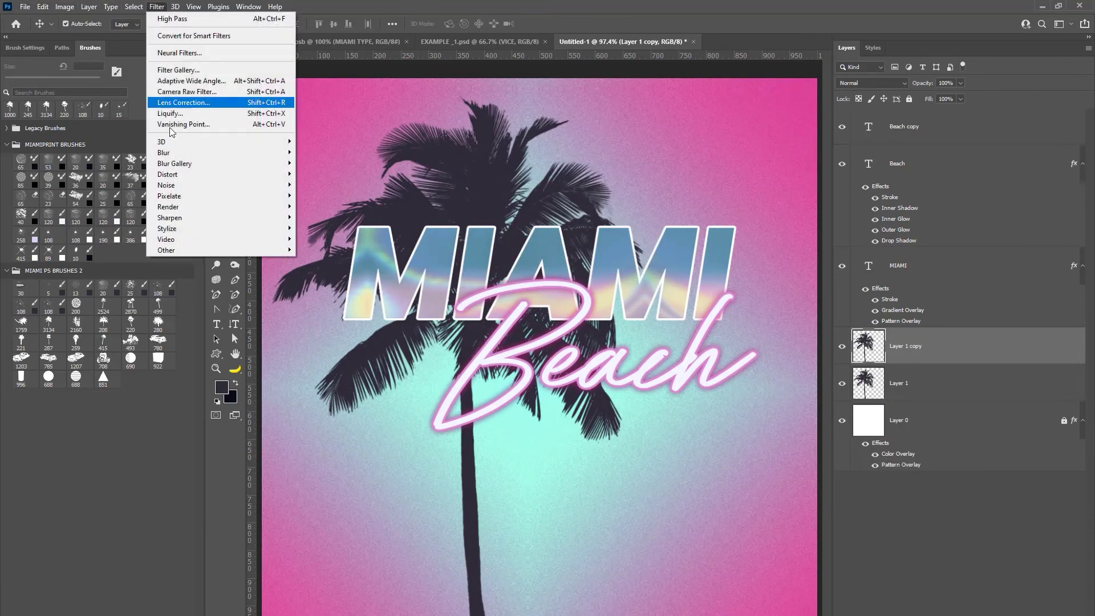
pyautogui.moveTo(176, 156)
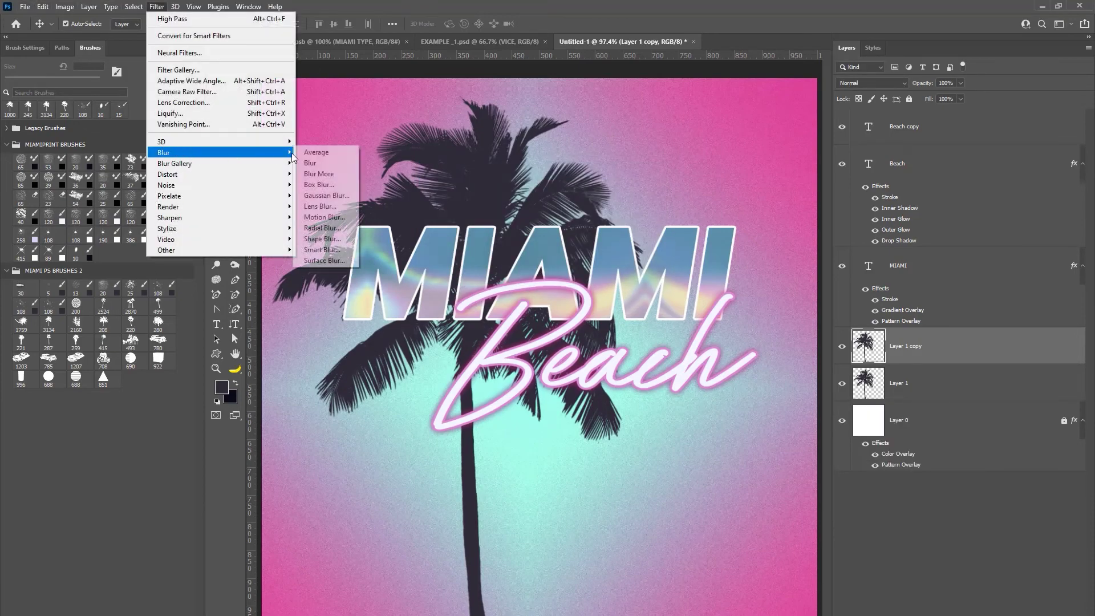
pyautogui.click(314, 197)
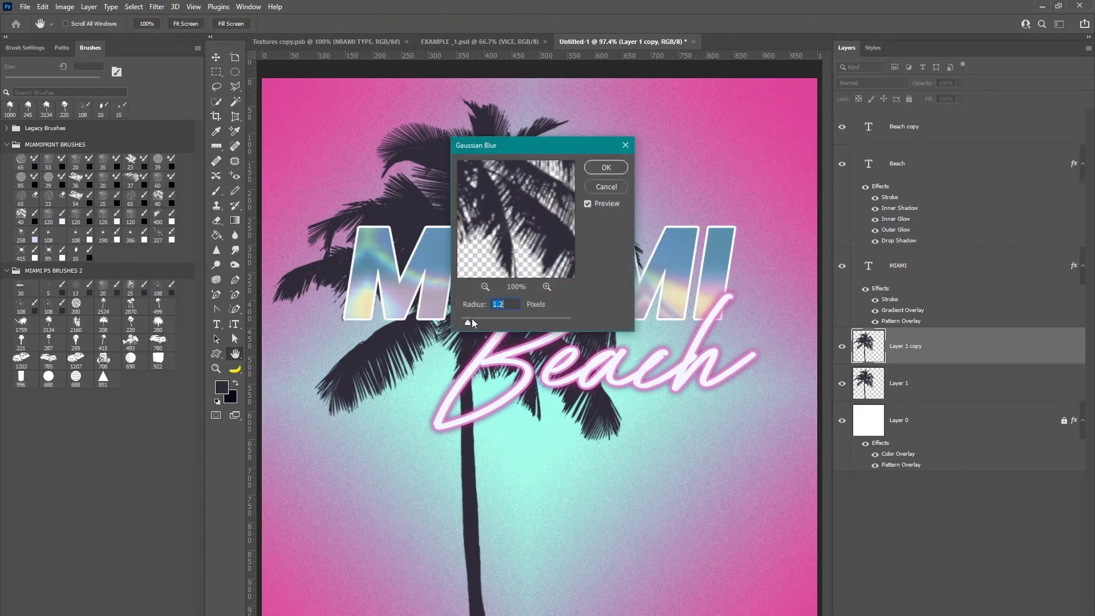
pyautogui.click(607, 167)
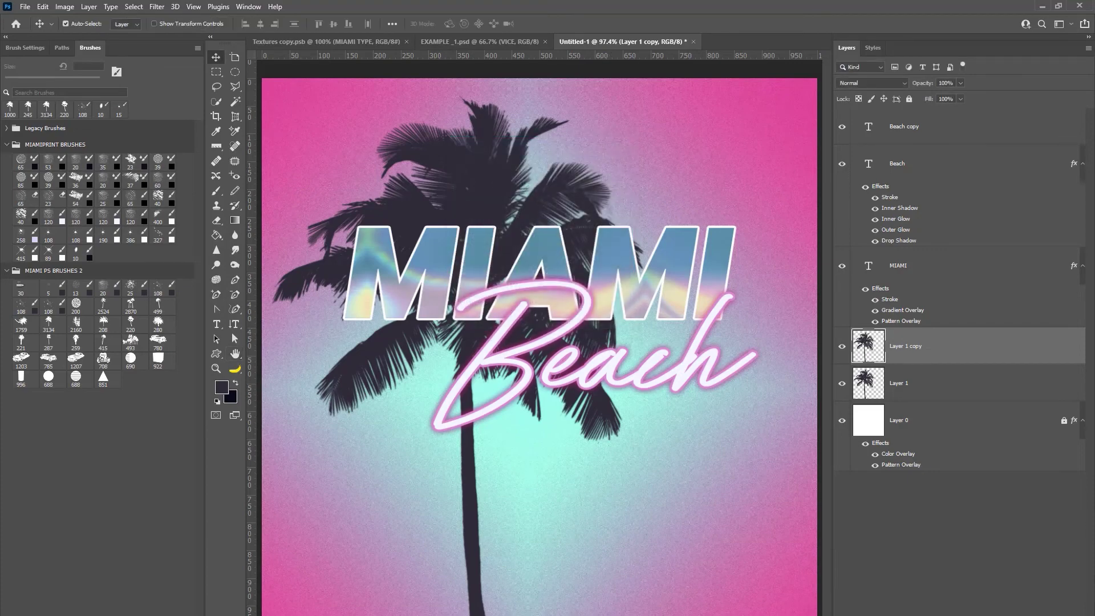
pyautogui.moveTo(496, 171); pyautogui.dragTo(720, 432)
# Transform the palm copy to about 64% at bottom right, then create Layer 2 above it
pyautogui.hotkey('ctrl', 't')
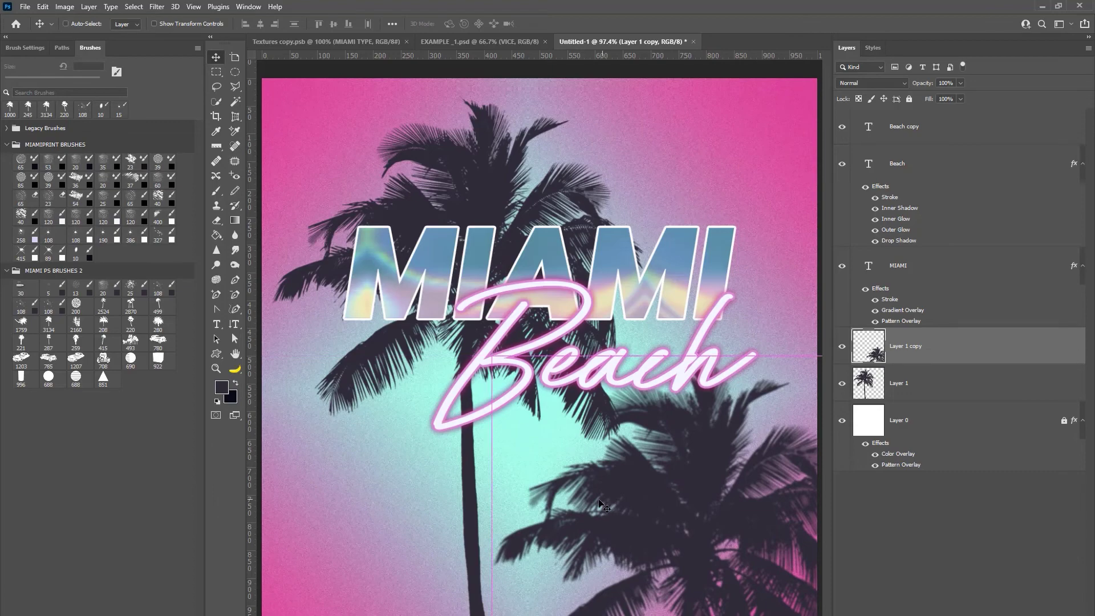
pyautogui.moveTo(488, 356); pyautogui.dragTo(603, 517)
pyautogui.moveTo(693, 593); pyautogui.dragTo(652, 465)
pyautogui.moveTo(565, 391); pyautogui.dragTo(568, 403)
pyautogui.moveTo(633, 497); pyautogui.dragTo(665, 501)
pyautogui.press('Return')
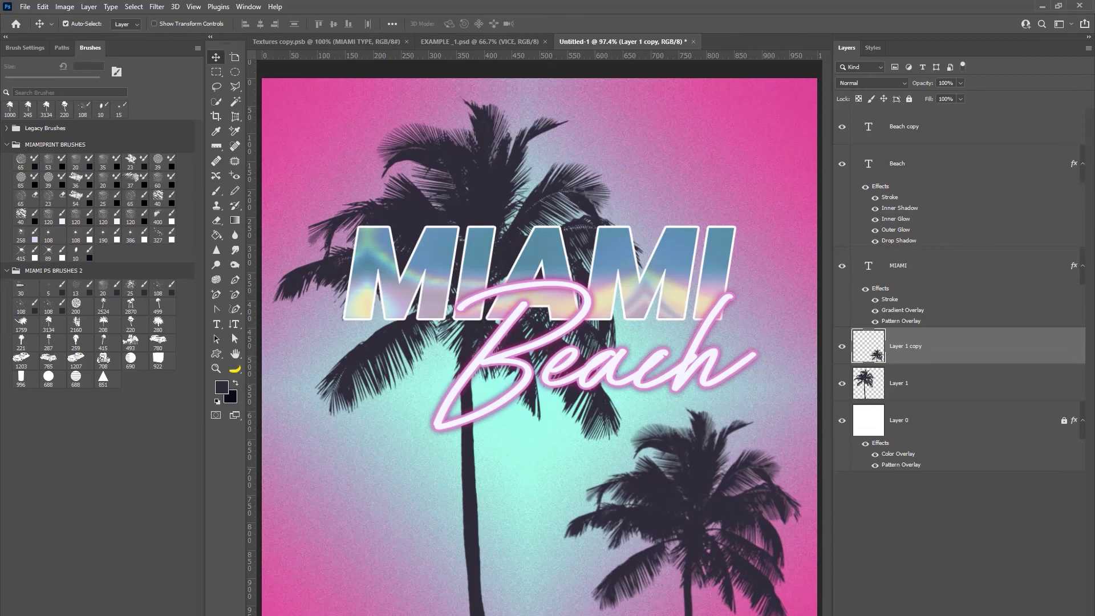
pyautogui.hotkey('ctrl', 'shift', 'alt', 'n')
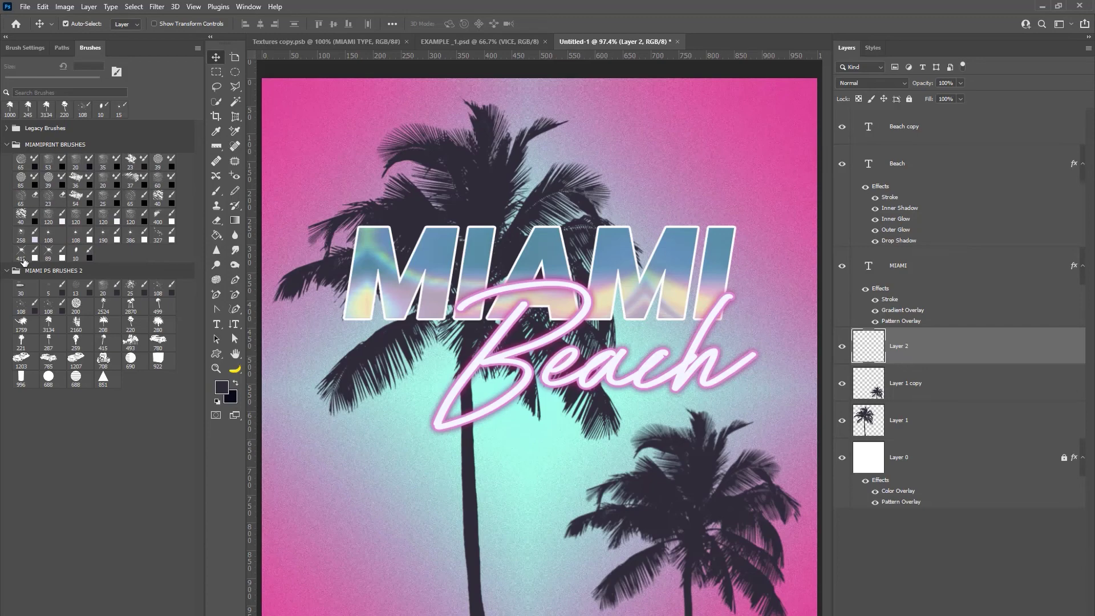
# Pick a small 5 px brush and sketch bird-wing strokes near the top right, undoing both
pyautogui.click(86, 251)
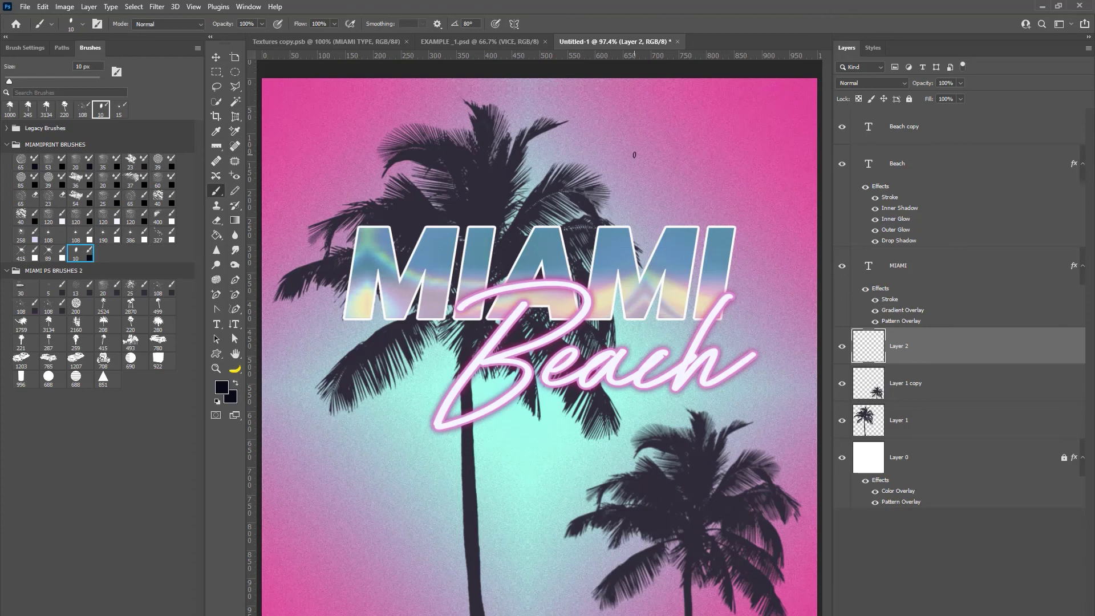
pyautogui.press('[')
pyautogui.press('[')
pyautogui.press('[')
pyautogui.moveTo(710, 163); pyautogui.dragTo(717, 168)
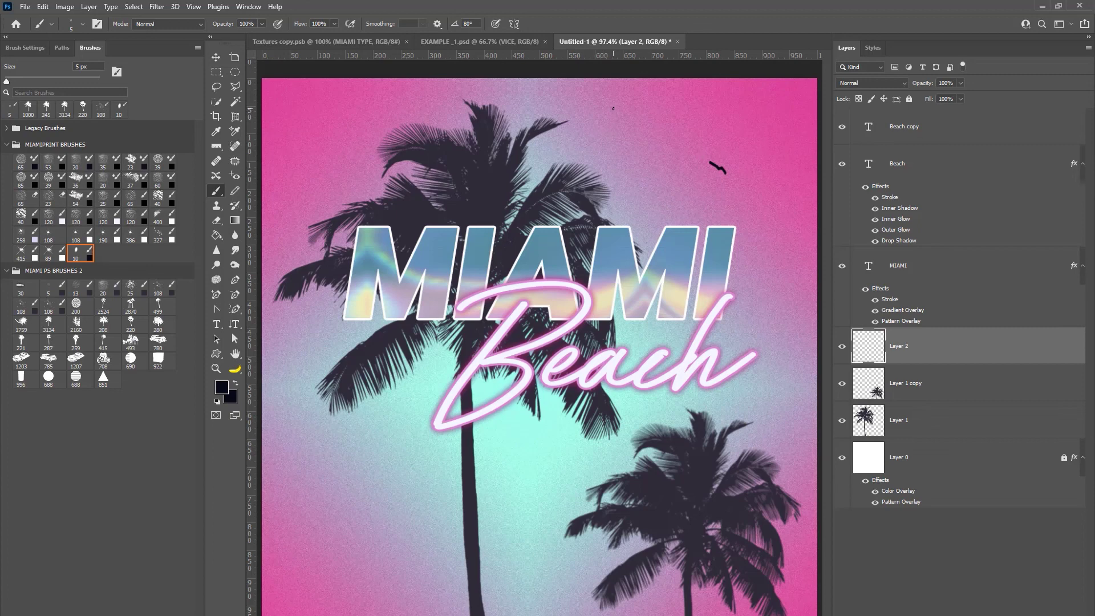
pyautogui.hotkey('ctrl', 'z')
pyautogui.hotkey('ctrl', 'z')
pyautogui.moveTo(664, 139); pyautogui.dragTo(681, 141)
pyautogui.hotkey('ctrl', 'z')
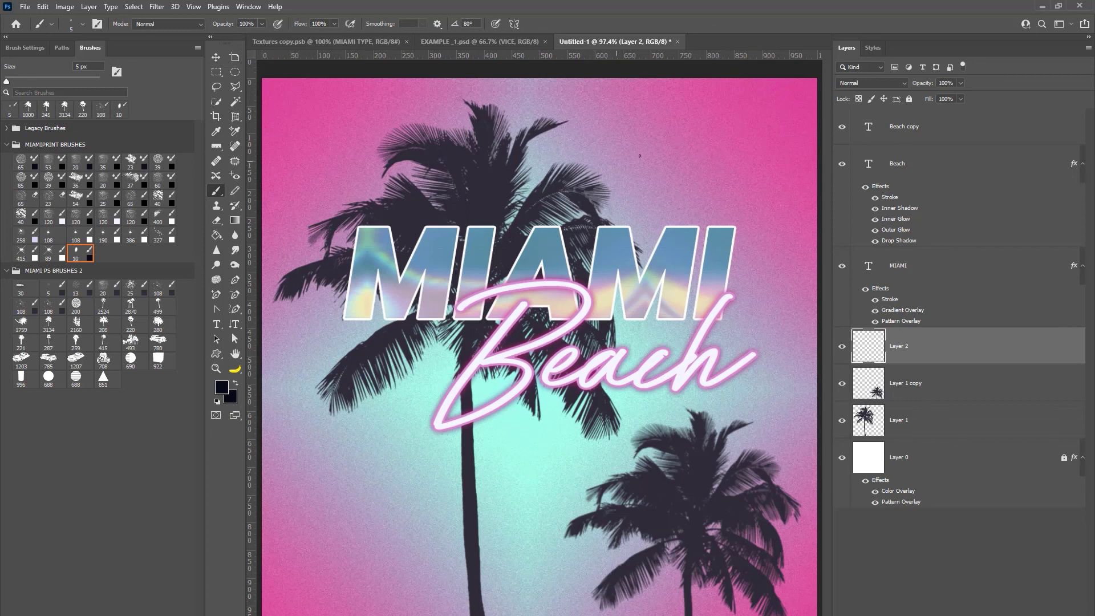